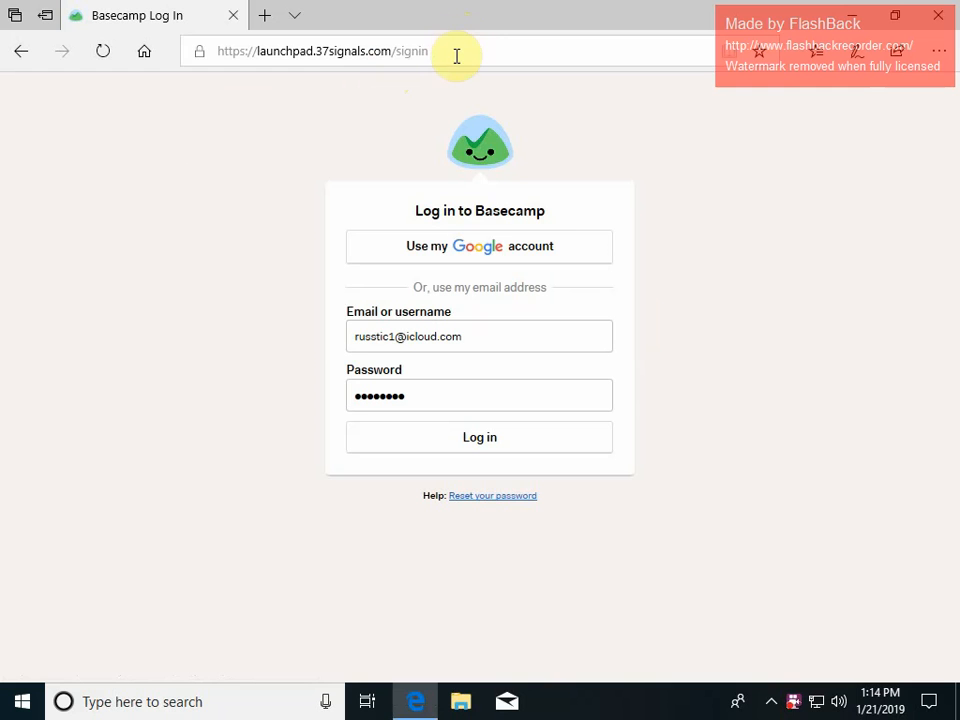
Go to basecamp.com and sign in to Basecamp with the saved account credentials.
left_click(456, 49)
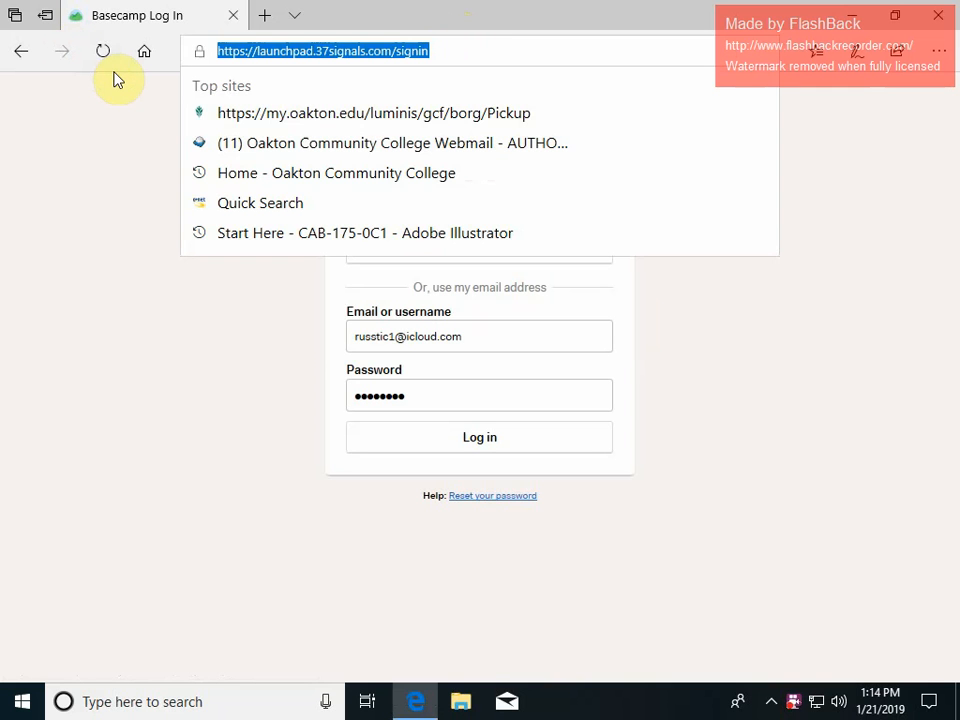
type("basecamp.com/")
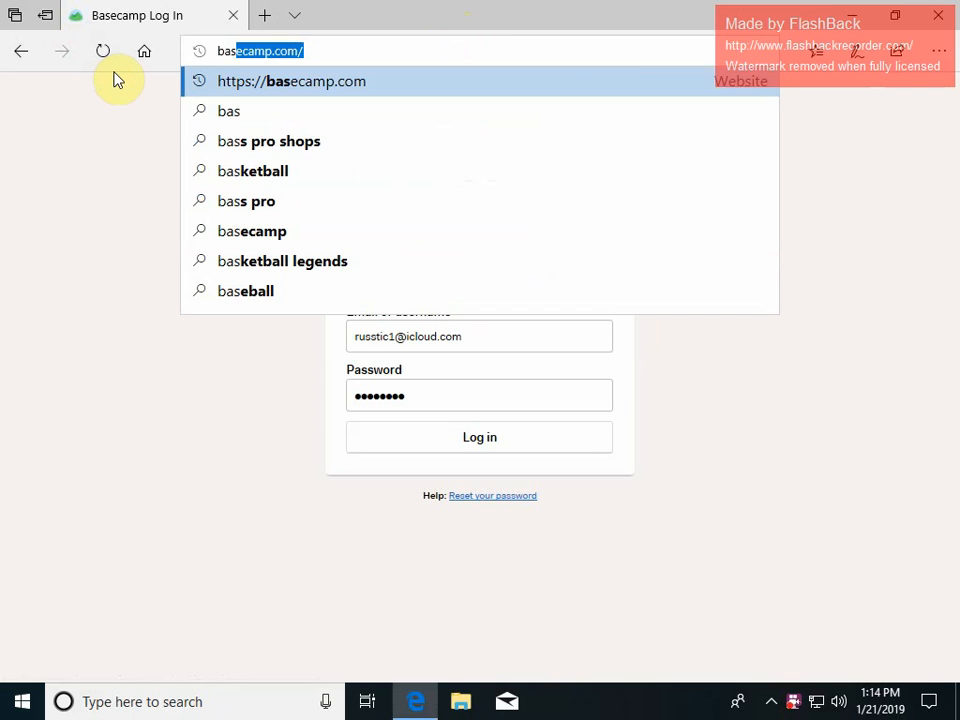
key("Return")
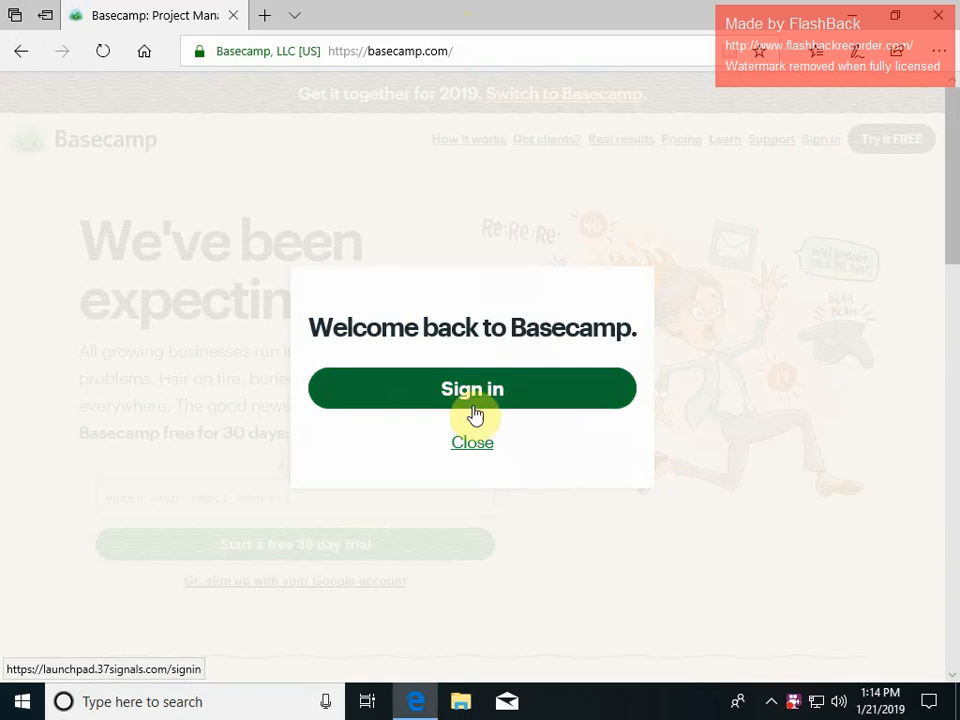
left_click(476, 393)
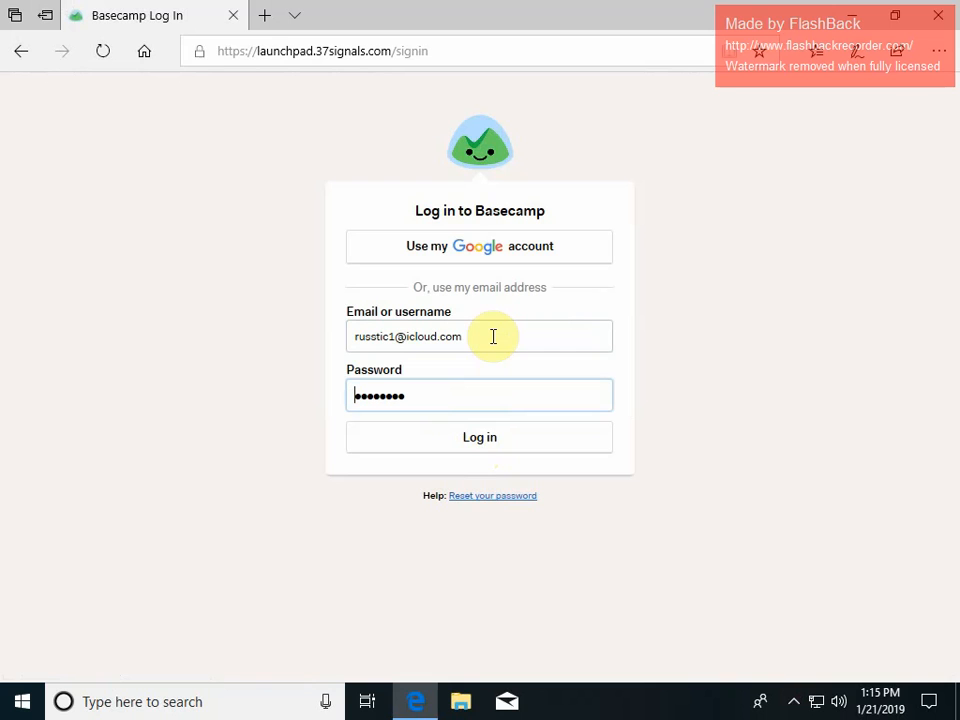
left_click(480, 440)
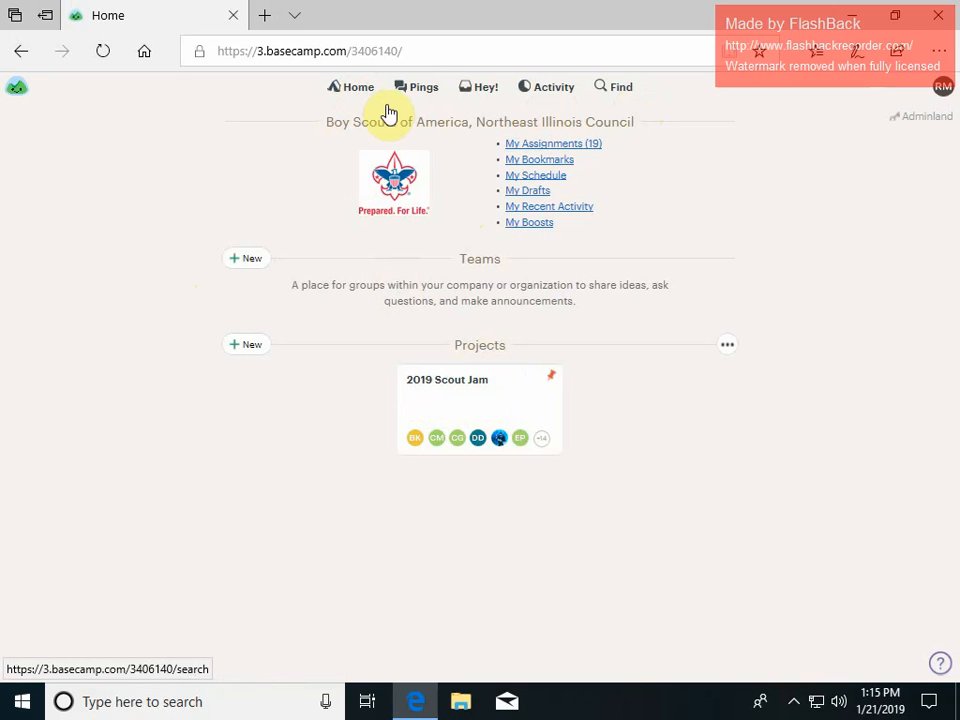
Open the Home, Pings and Activity sections to view the latest activity.
left_click(355, 92)
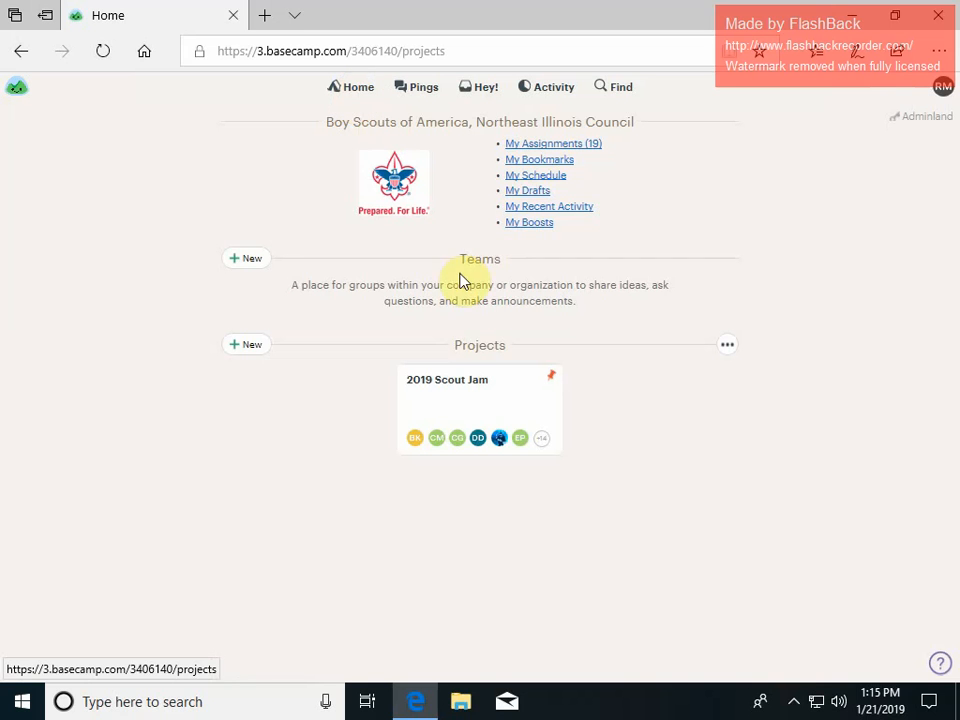
left_click(424, 92)
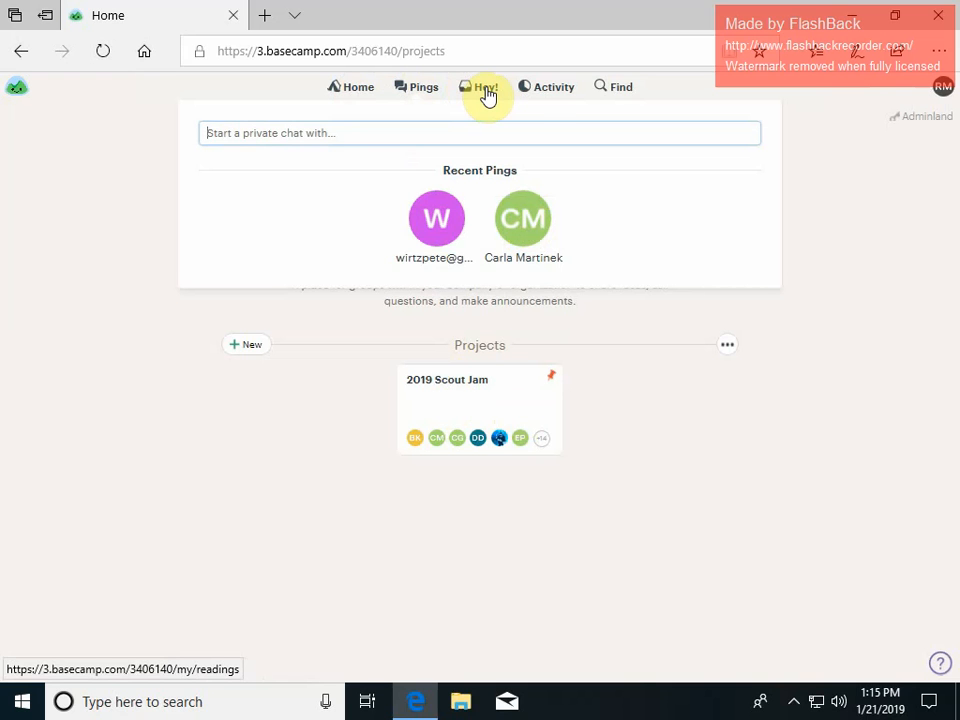
left_click(546, 92)
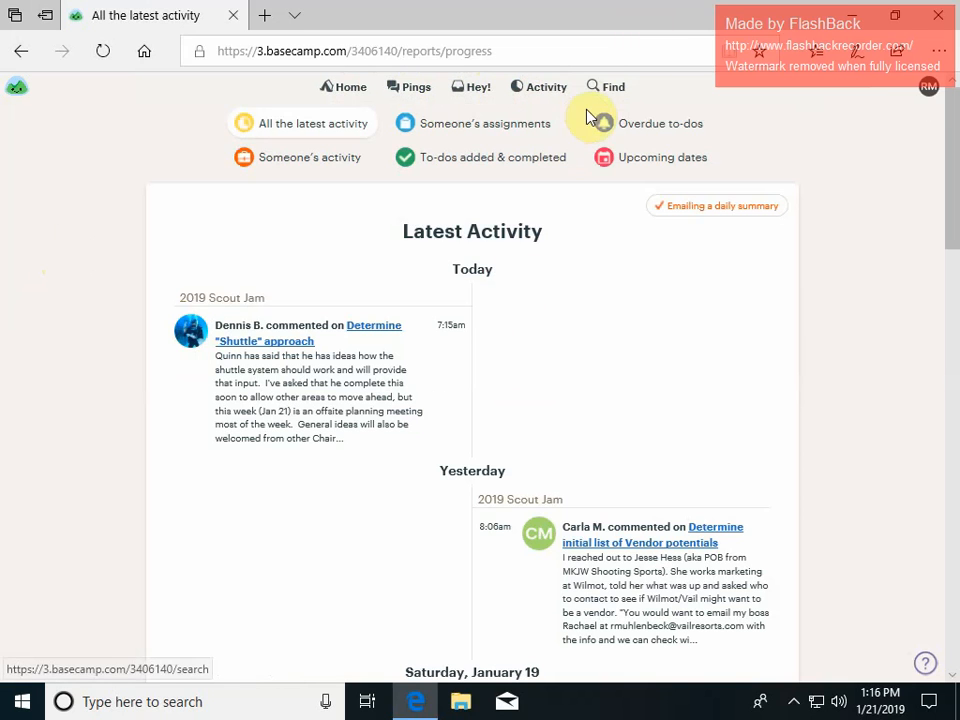
Open Someone's activity and view your own activity report.
left_click(309, 165)
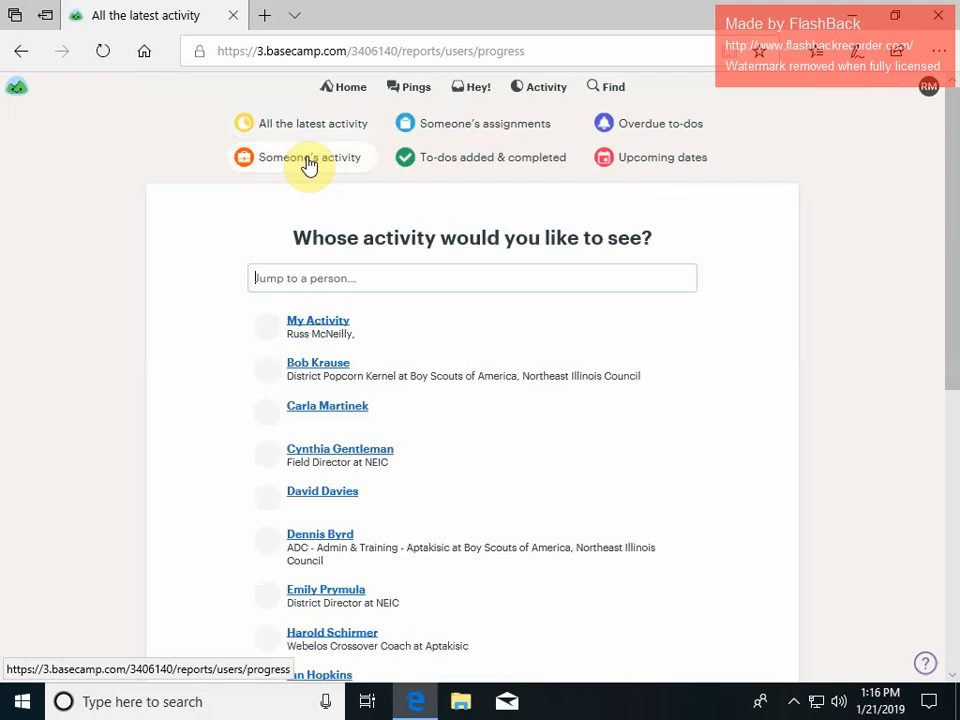
left_click(326, 326)
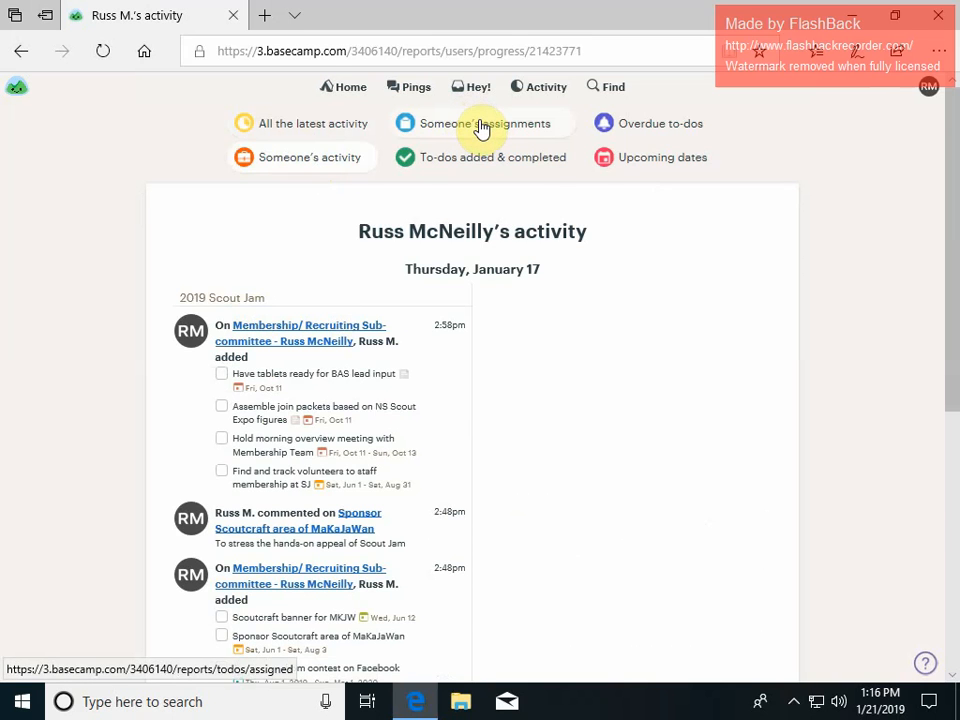
left_click(173, 169)
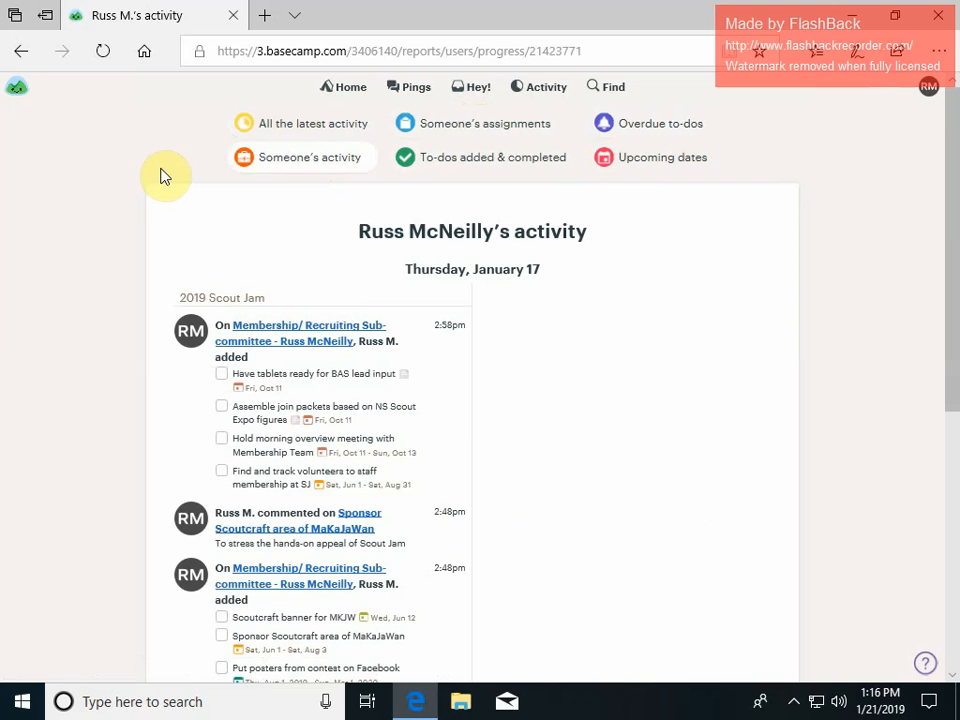
Open the personal notification and settings menu from the avatar, then close it.
left_click(928, 88)
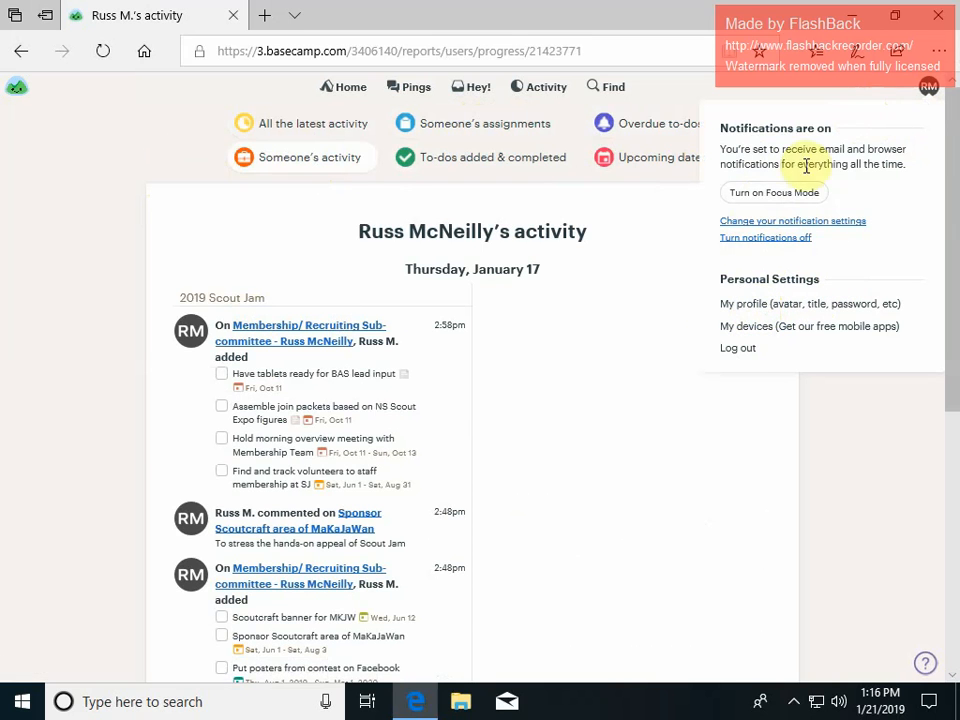
left_click(688, 410)
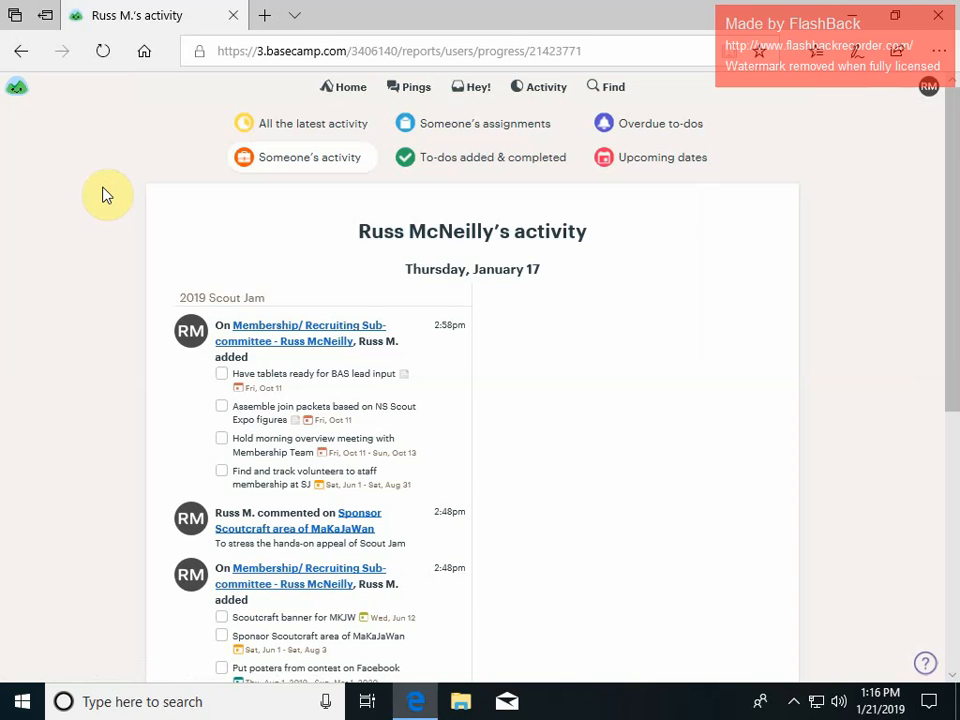
Return home and open the 2019 Scout Jam project.
left_click(345, 92)
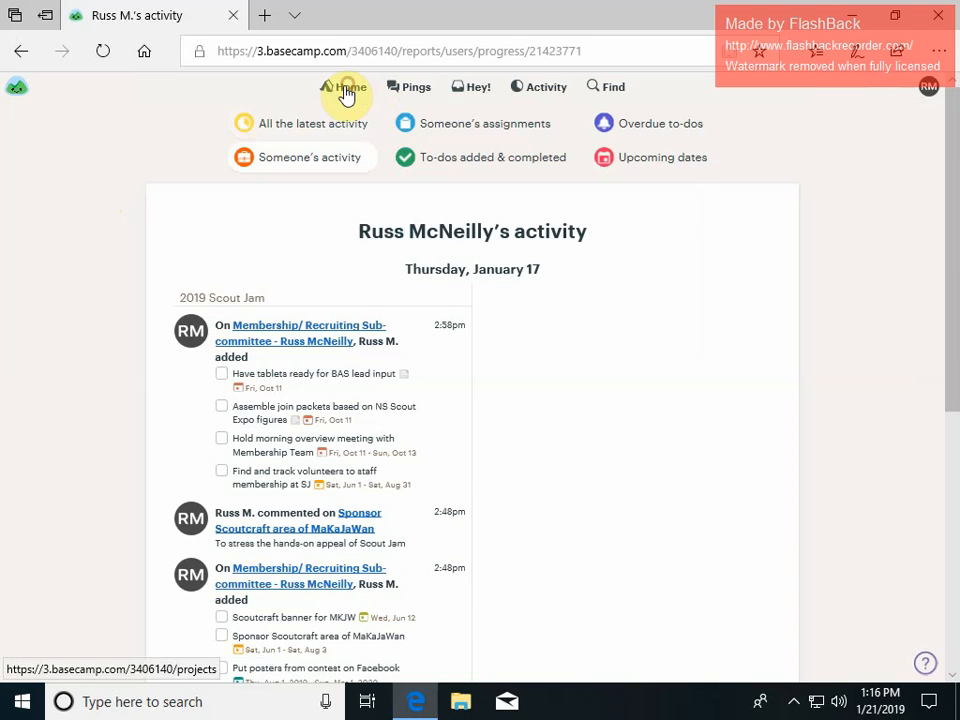
left_click(488, 404)
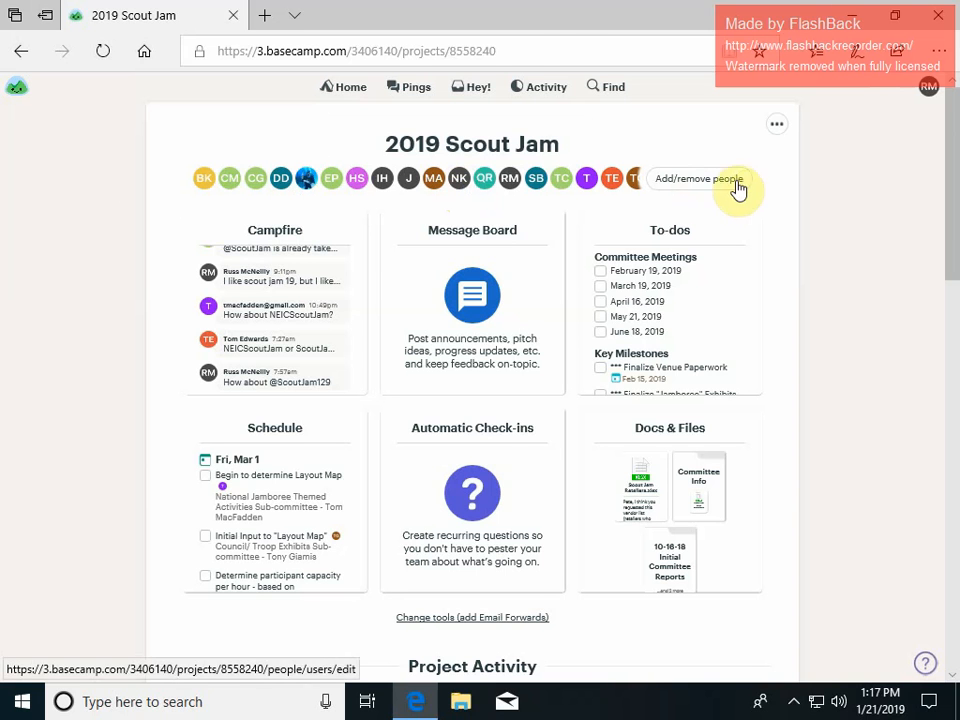
Open the project's people list and the add-people form with its personal note editor, then return to the project.
left_click(697, 182)
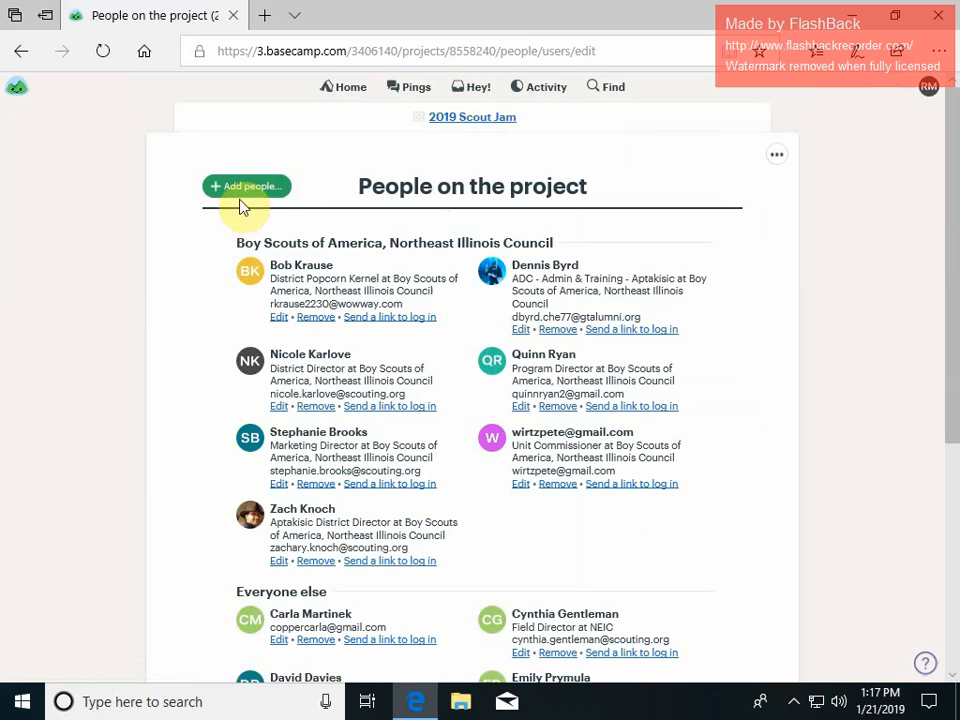
left_click(243, 190)
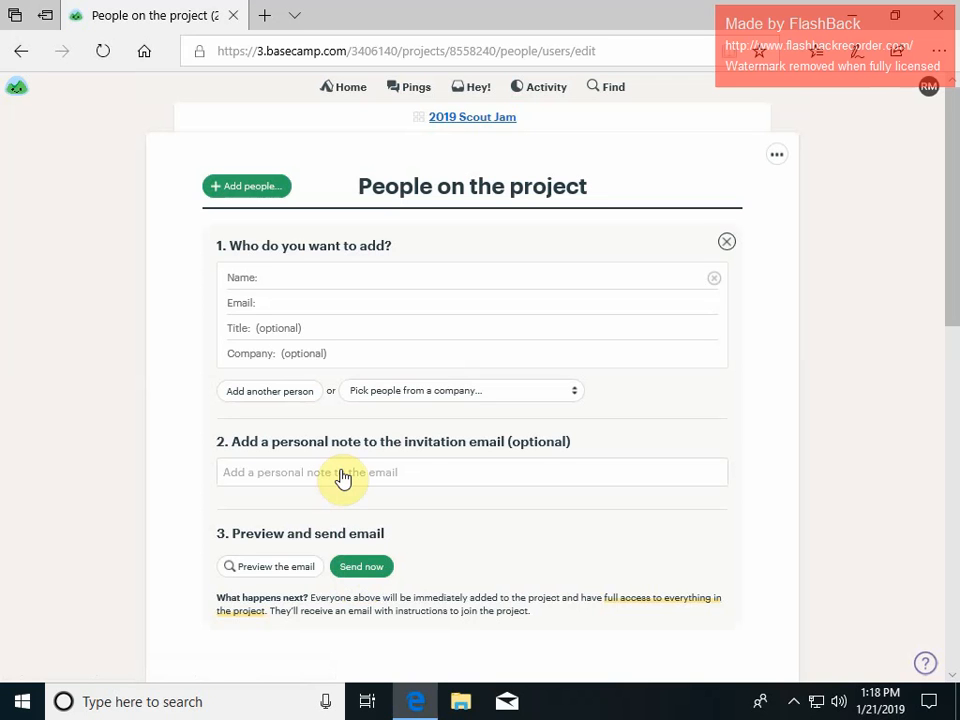
left_click(585, 484)
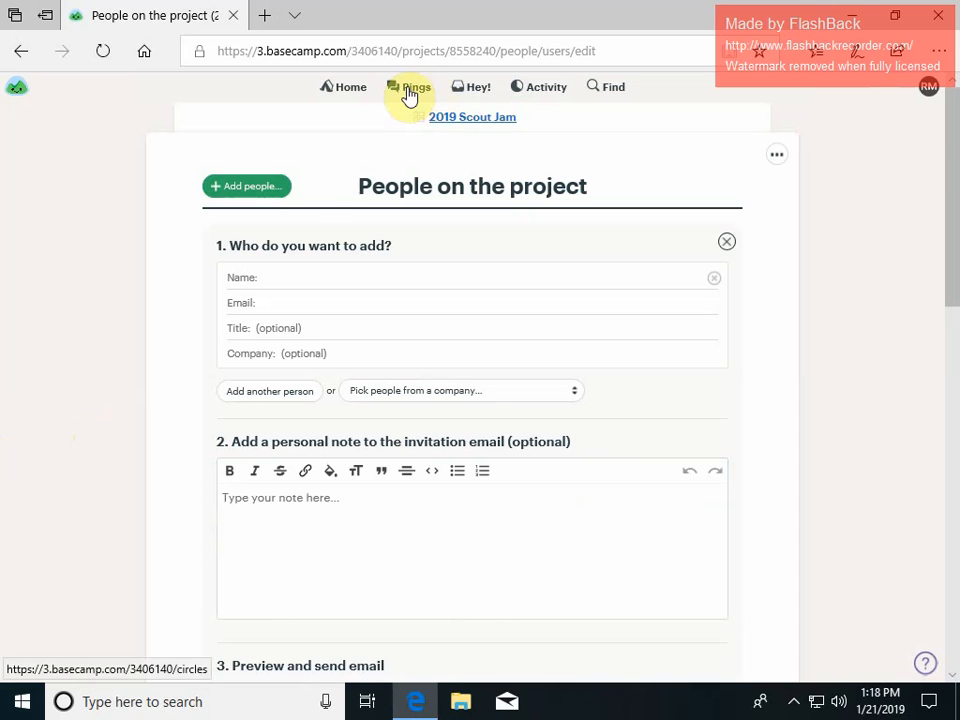
left_click(474, 120)
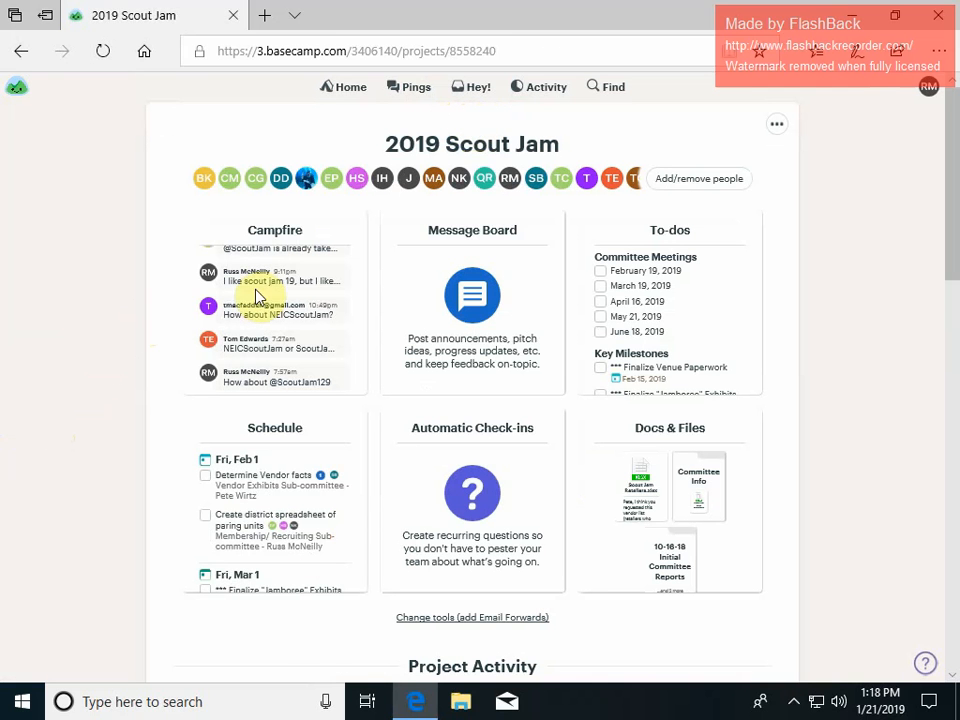
Open the project's To-dos and scroll through the to-do lists and their assignments.
left_click(670, 234)
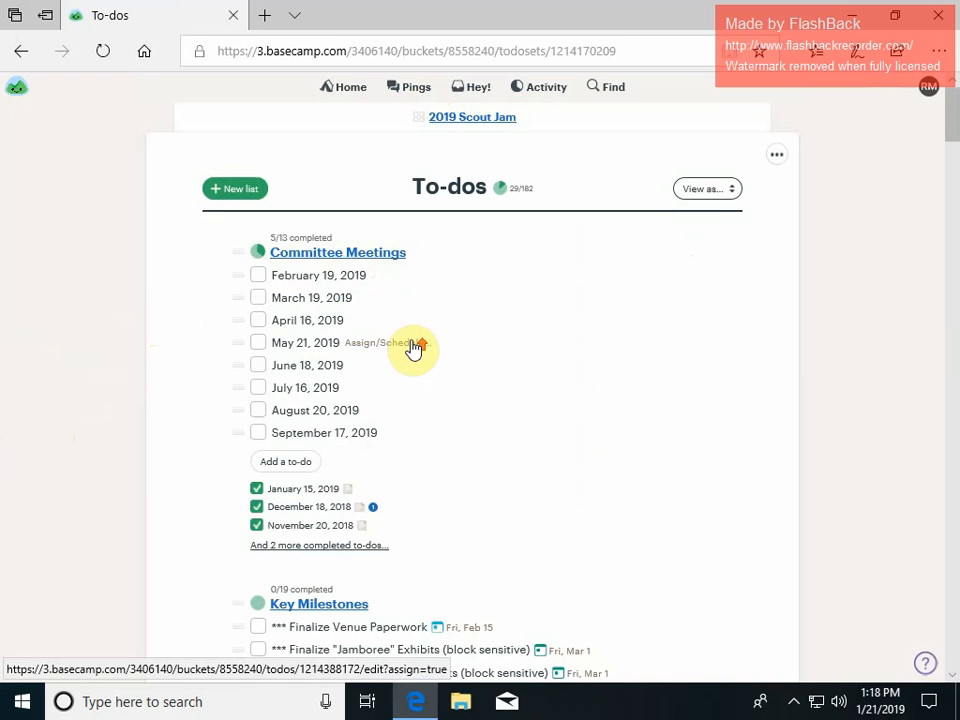
scroll(416, 348, "down", 4)
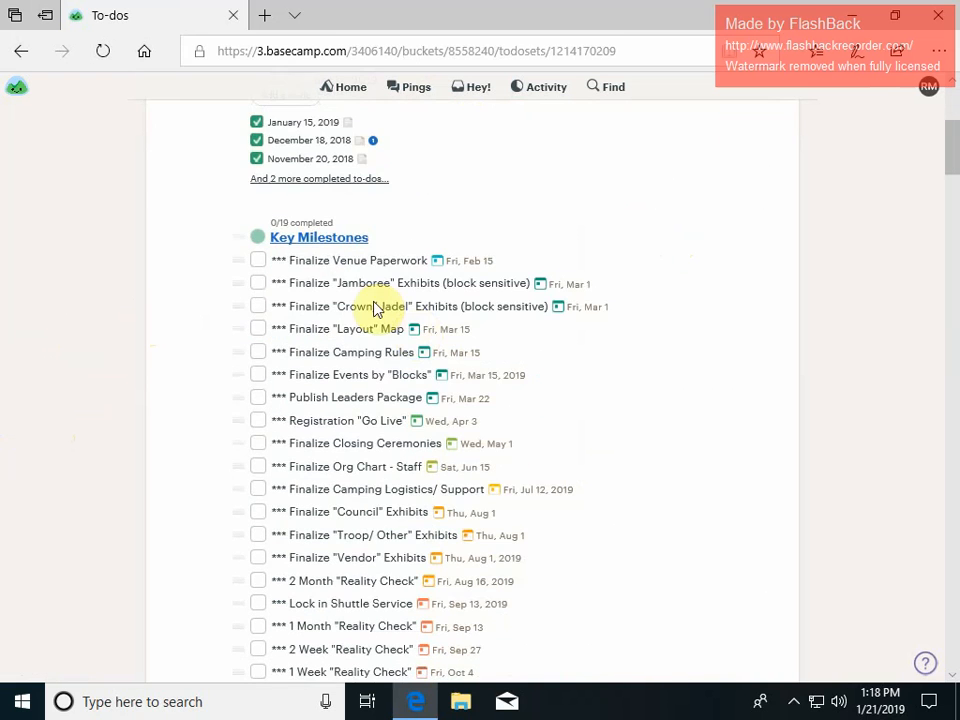
scroll(335, 268, "down", 3)
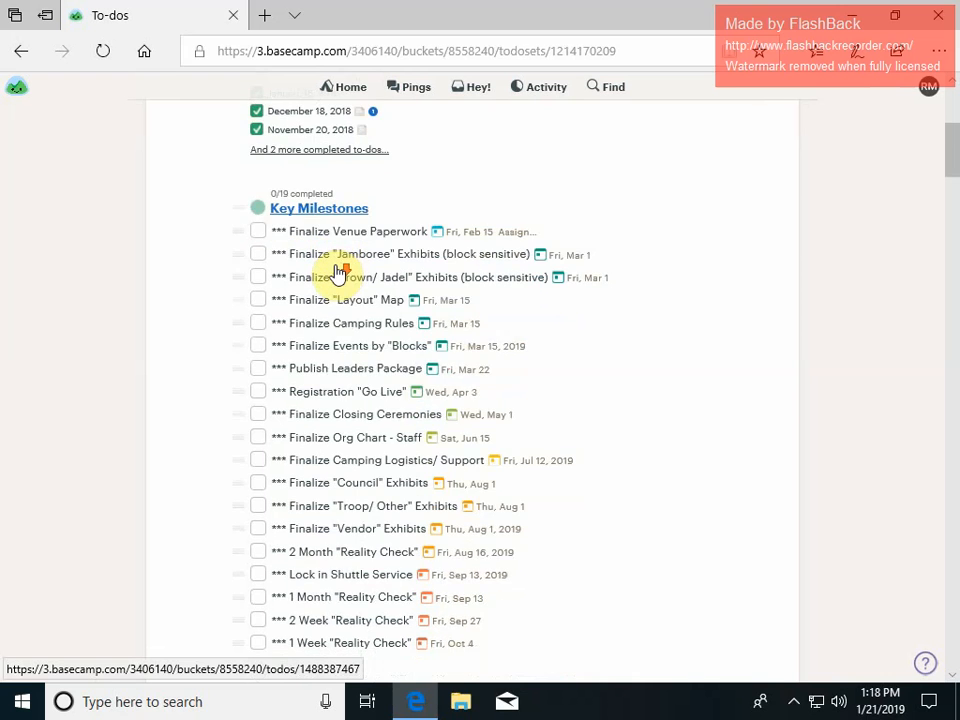
scroll(340, 270, "down", 3)
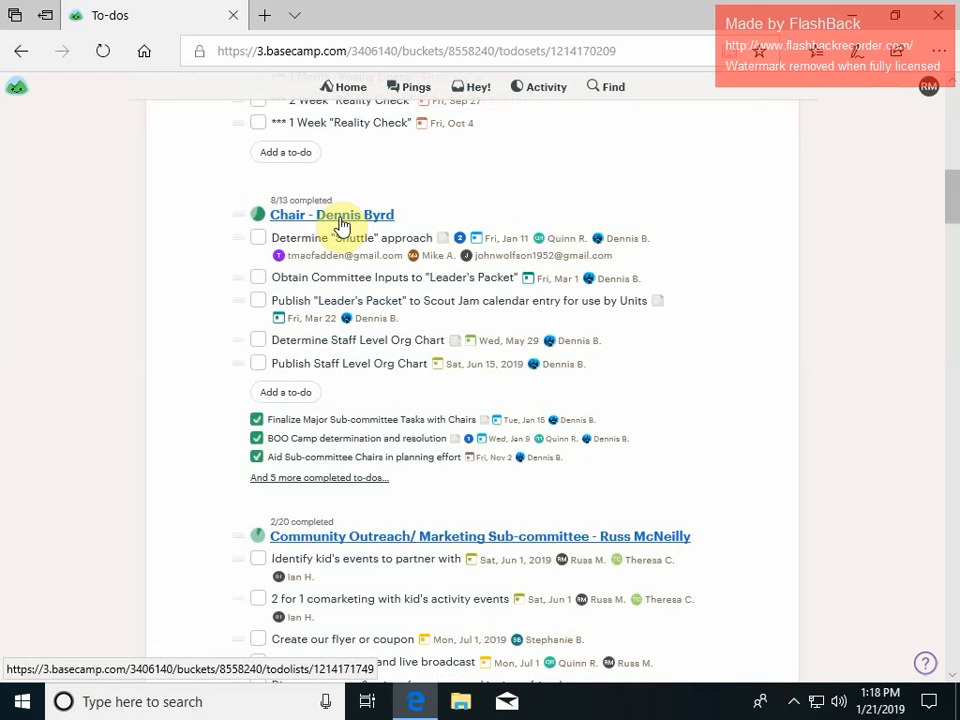
scroll(343, 238, "down", 2)
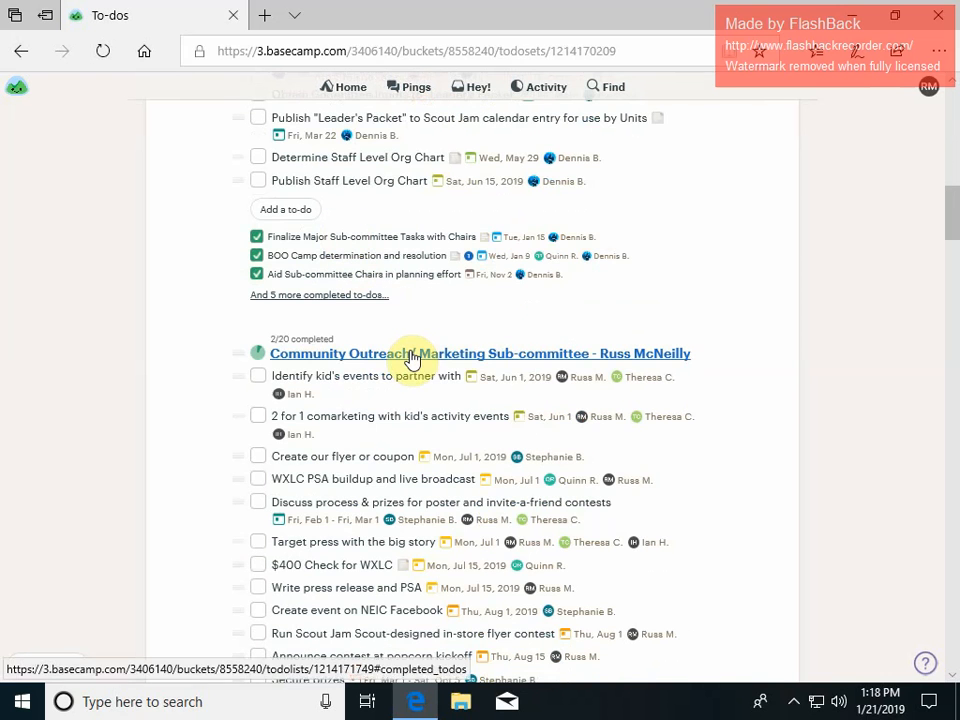
scroll(412, 358, "down", 8)
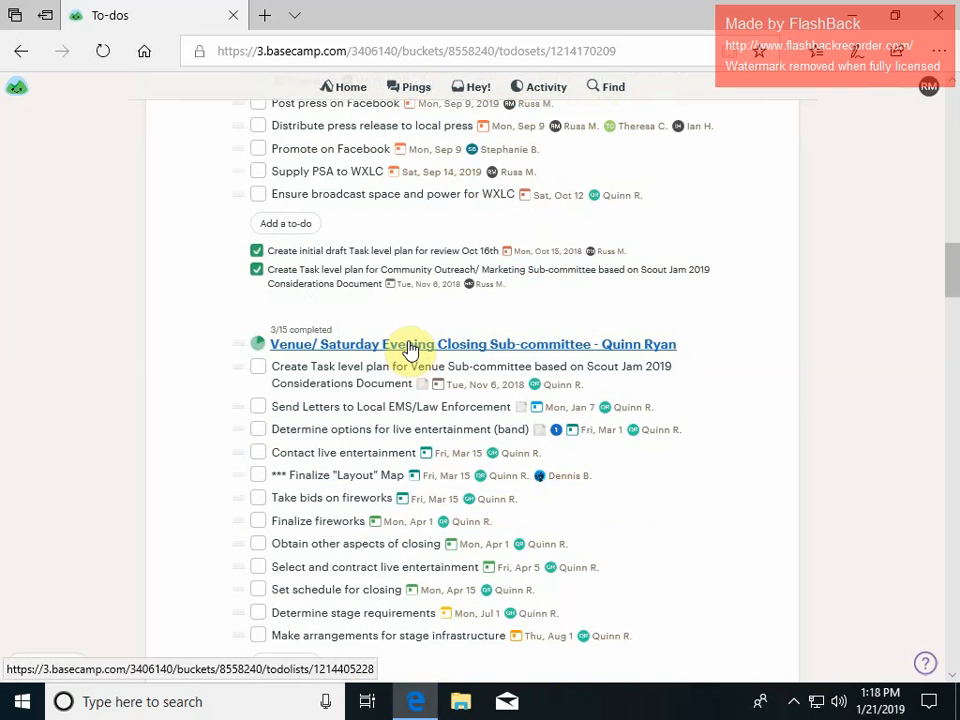
scroll(410, 350, "down", 6)
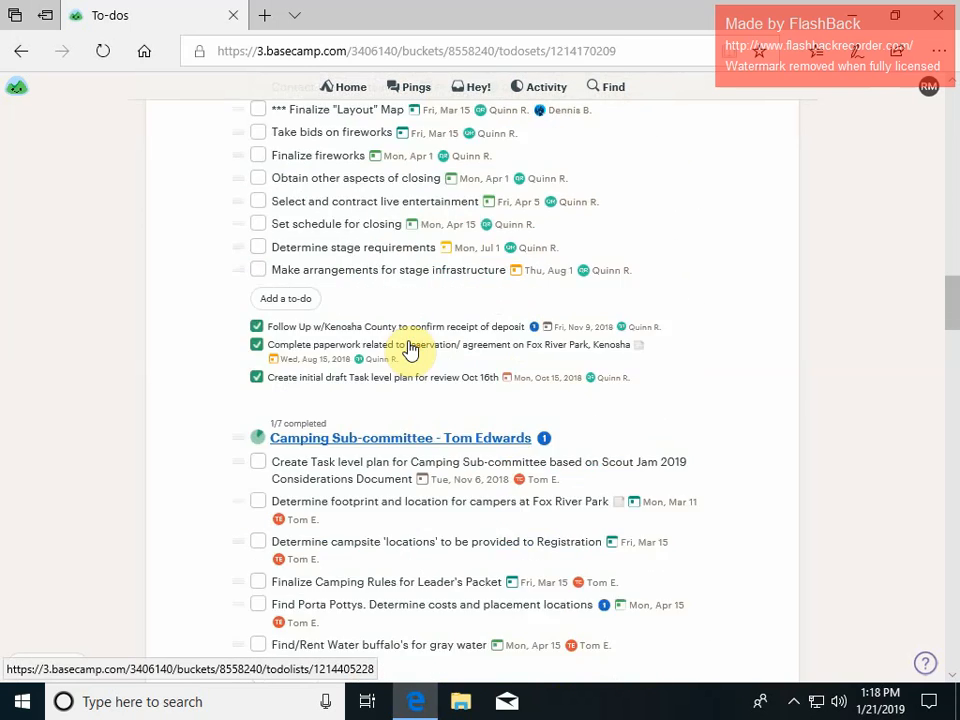
scroll(400, 308, "down", 4)
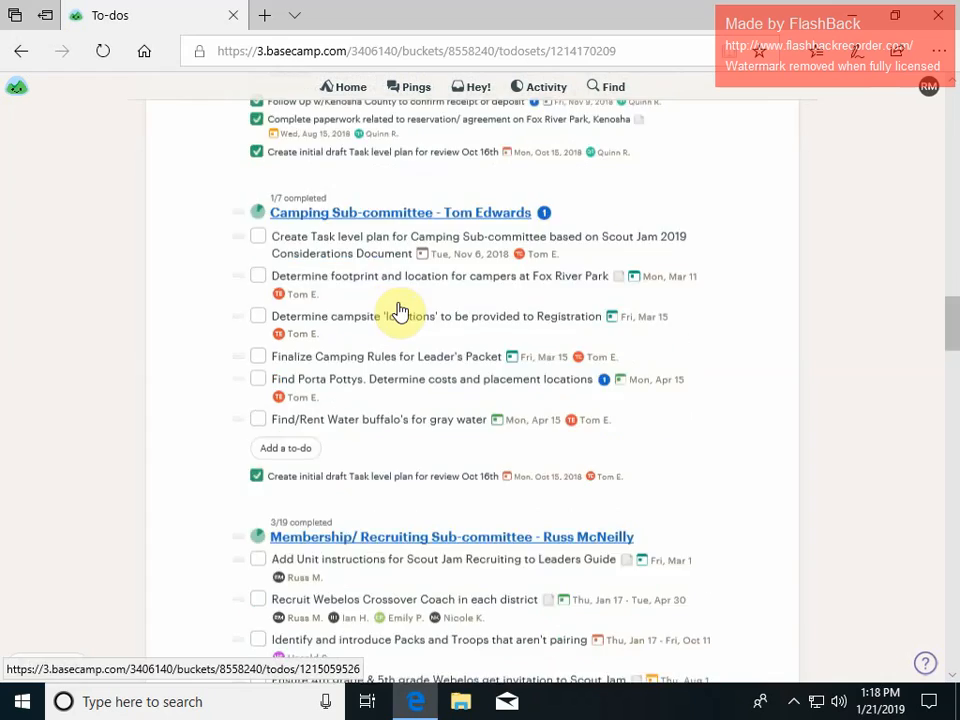
scroll(395, 253, "down", 1)
scroll(395, 253, "up", 4)
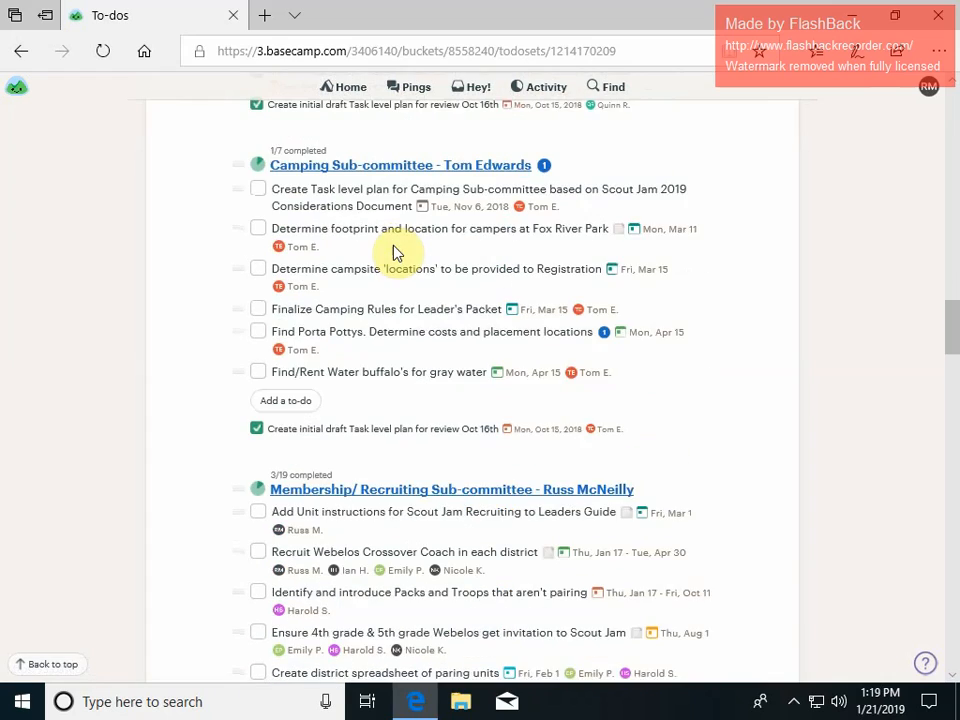
scroll(395, 253, "down", 6)
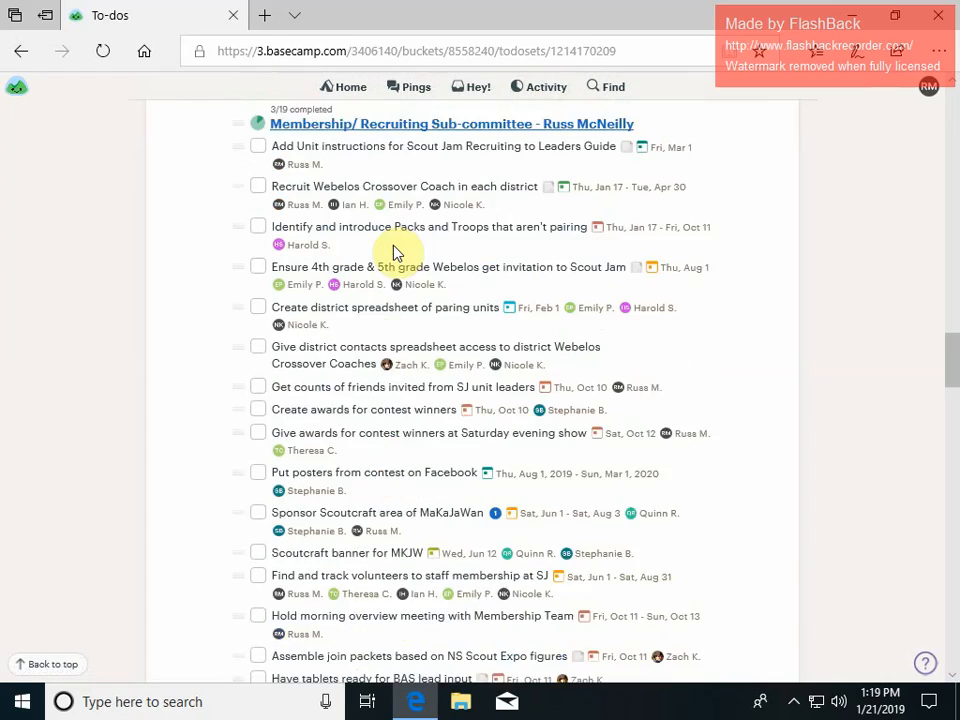
scroll(395, 253, "down", 5)
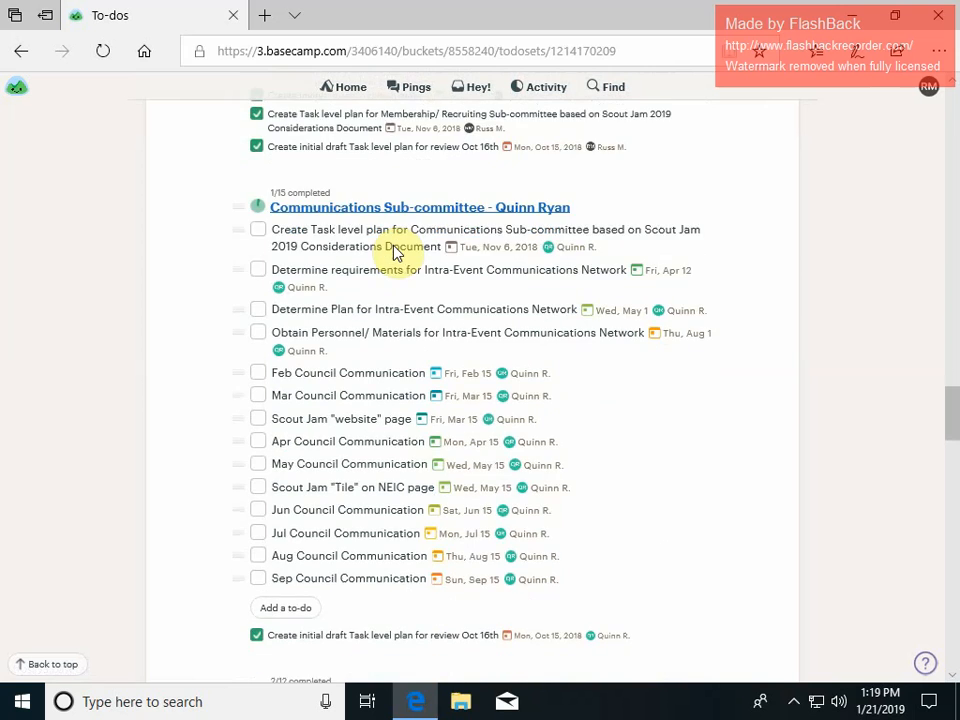
scroll(395, 253, "down", 3)
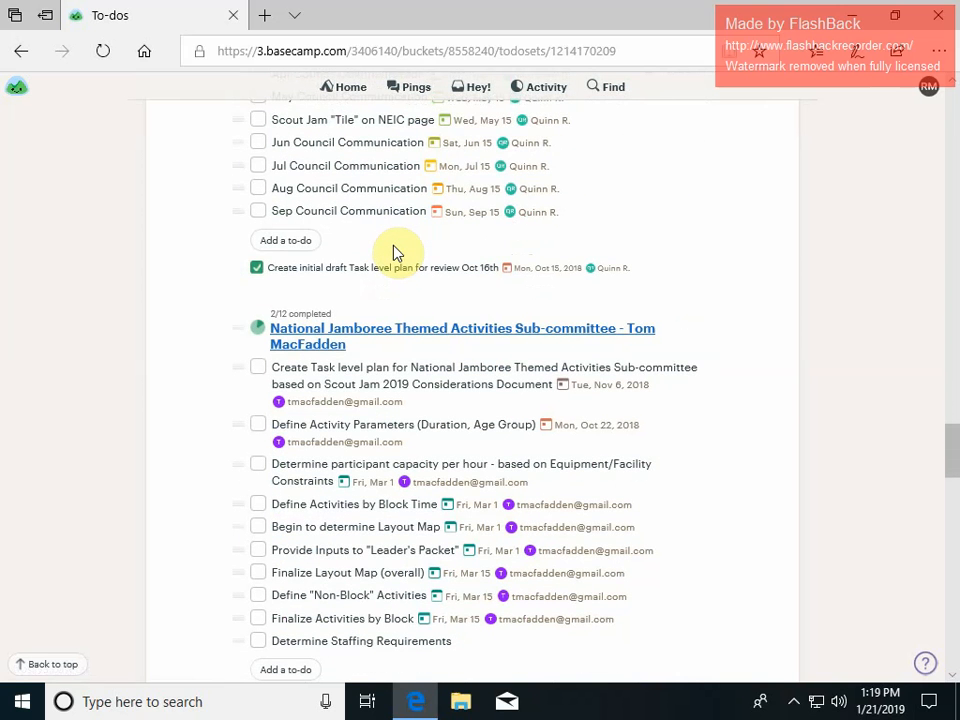
scroll(395, 253, "up", 4)
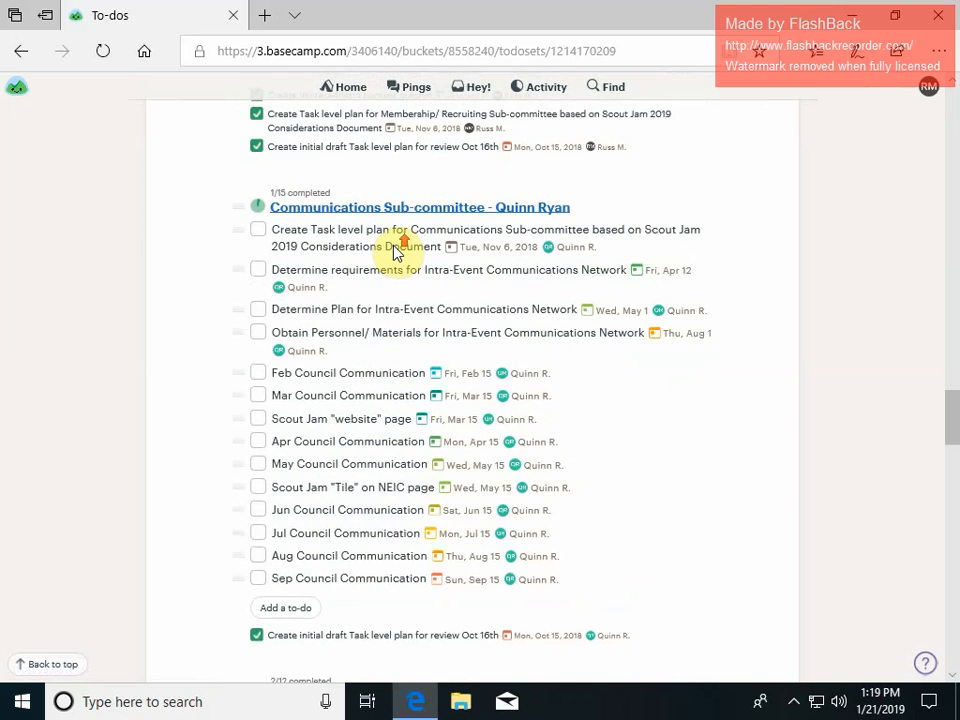
scroll(395, 253, "up", 12)
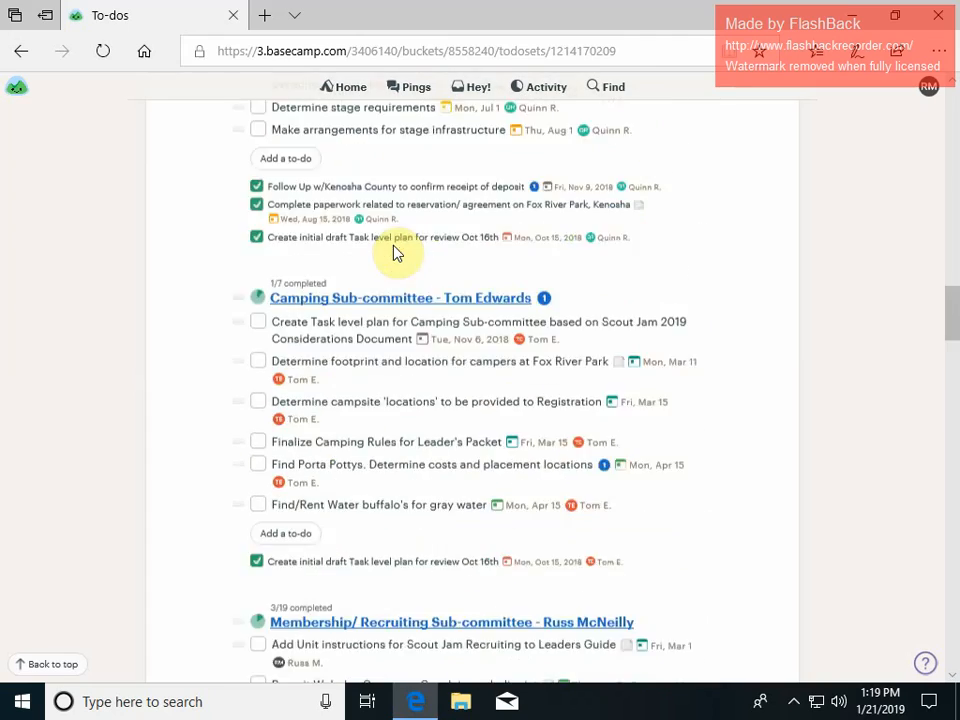
scroll(395, 253, "up", 14)
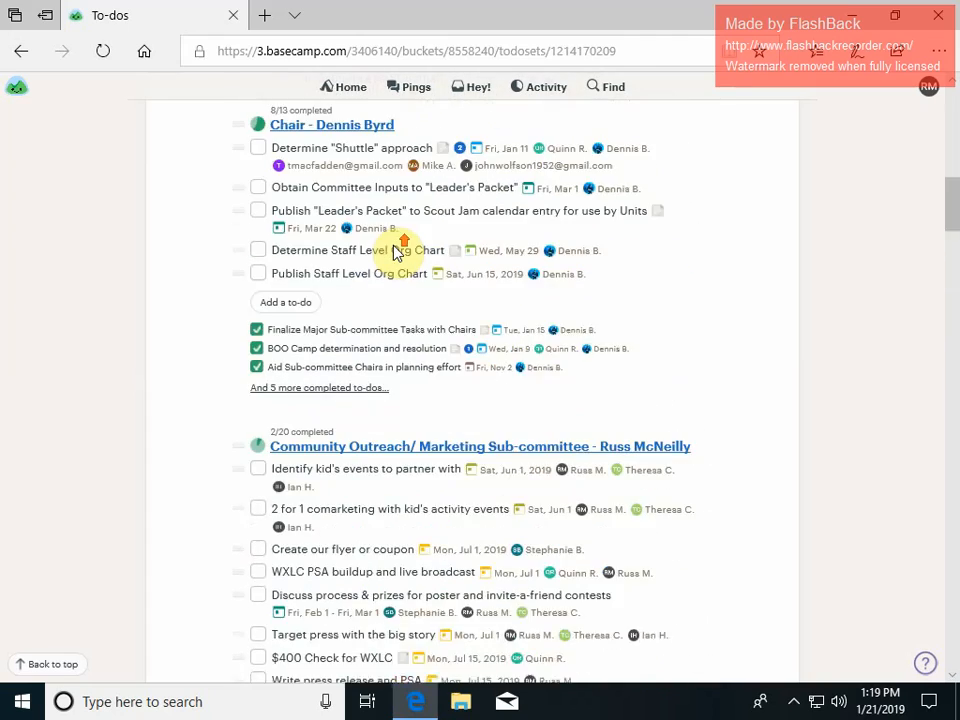
scroll(395, 253, "down", 4)
scroll(395, 253, "up", 2)
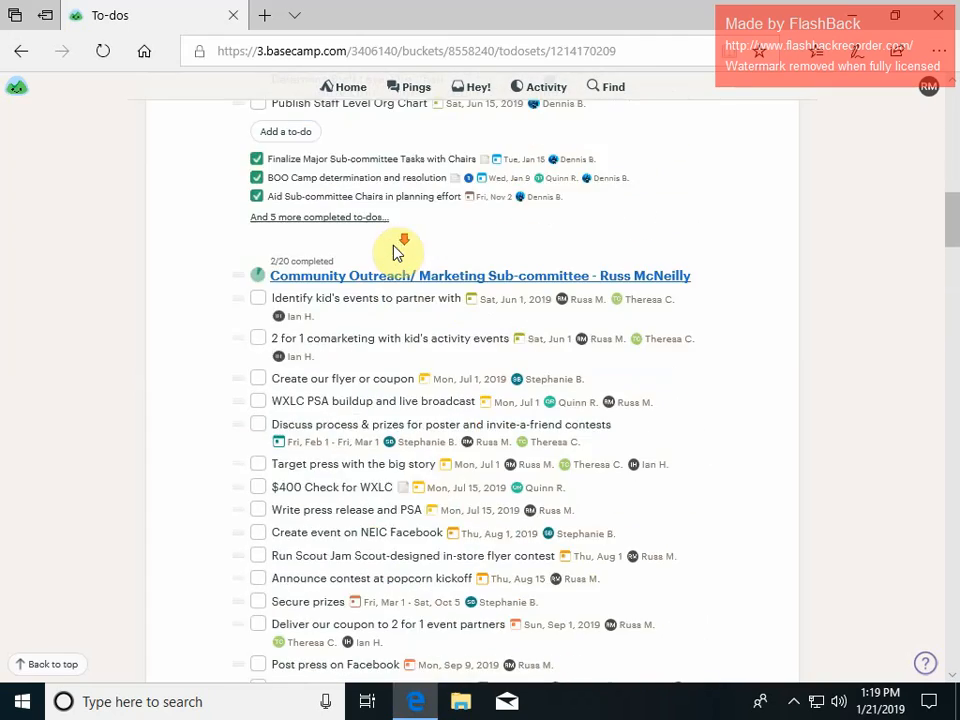
Open the 'WXLC PSA buildup and live broadcast' to-do from the Community Outreach/ Marketing list.
scroll(395, 253, "down", 2)
scroll(395, 253, "up", 1)
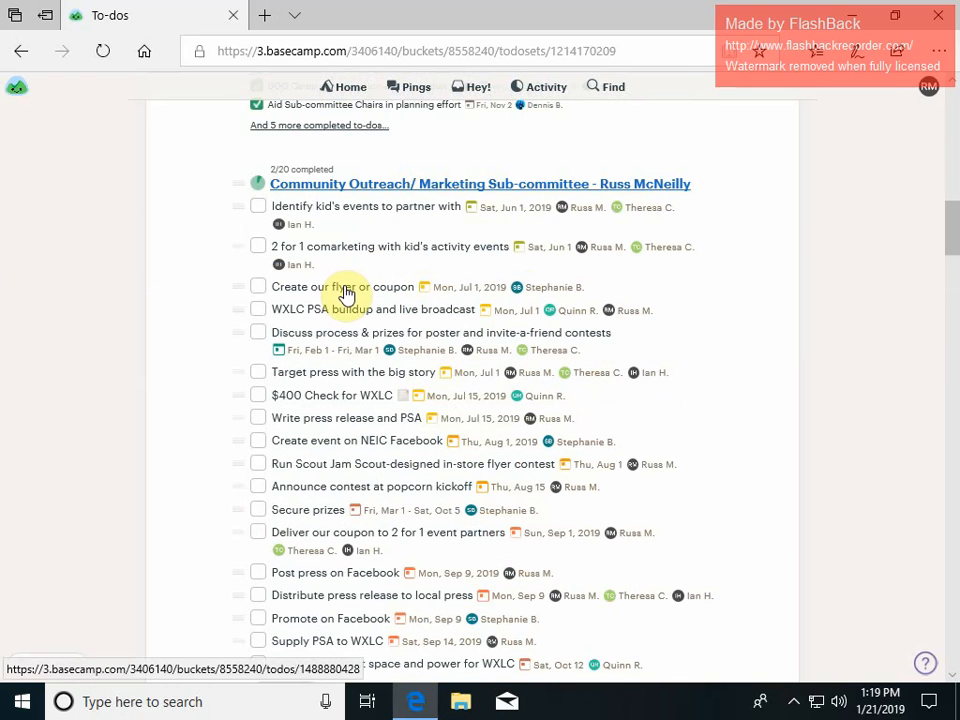
left_click(392, 317)
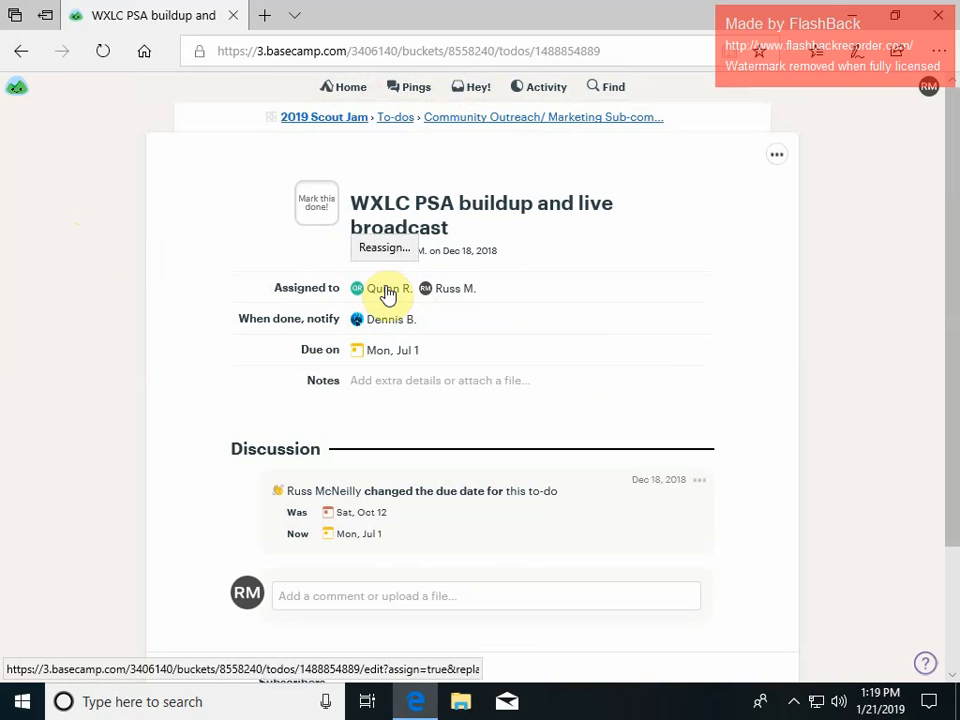
Edit the to-do's assignees, removing the first of its two assignees, and save the changes.
left_click(388, 291)
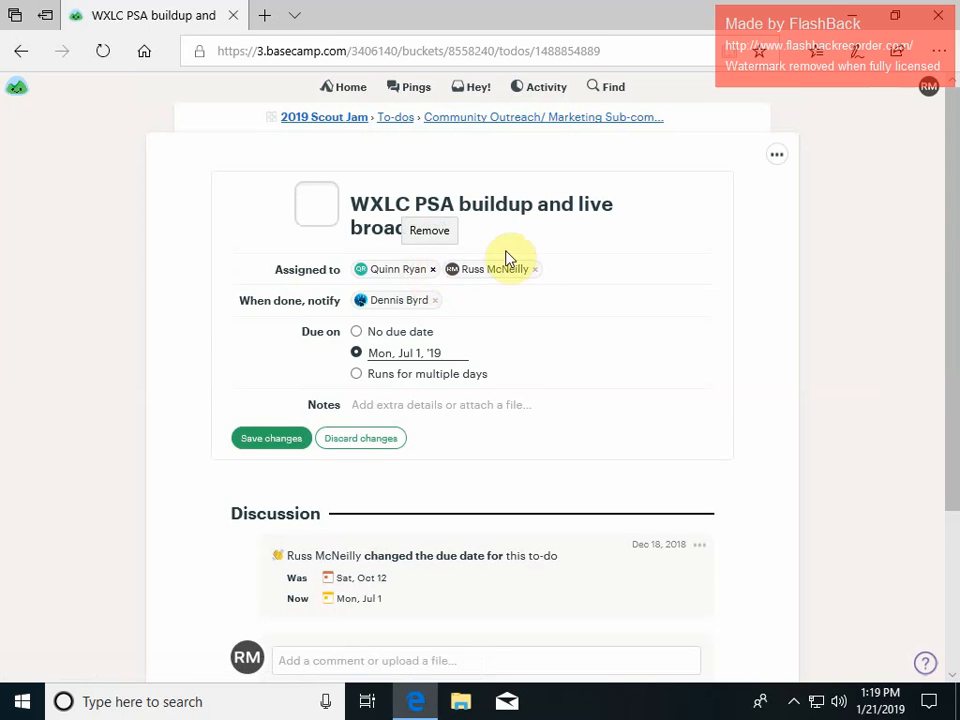
left_click(776, 155)
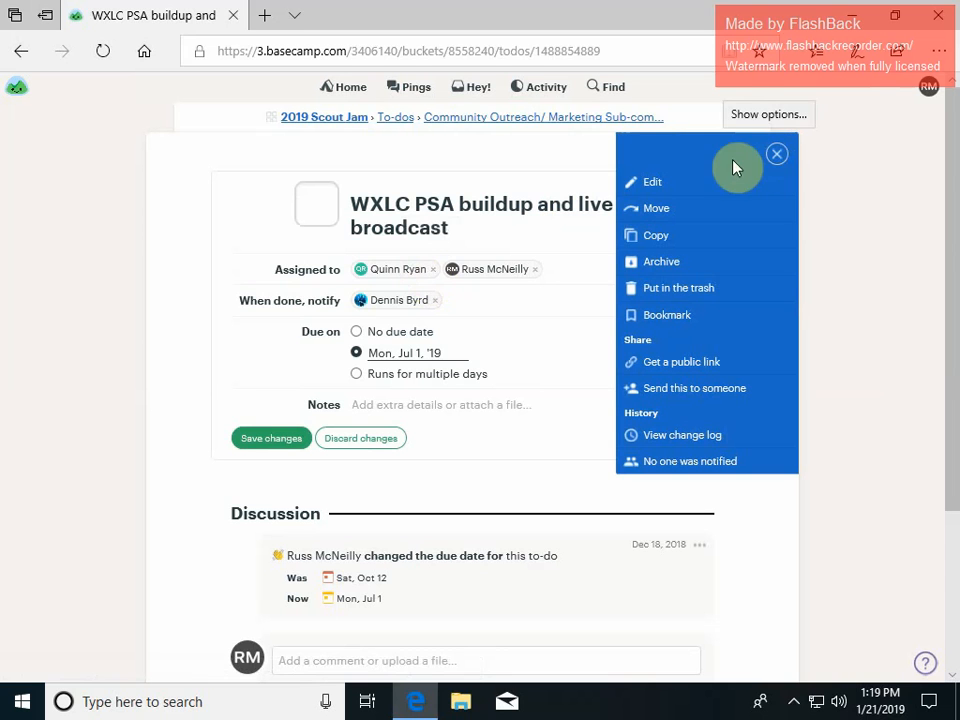
left_click(132, 188)
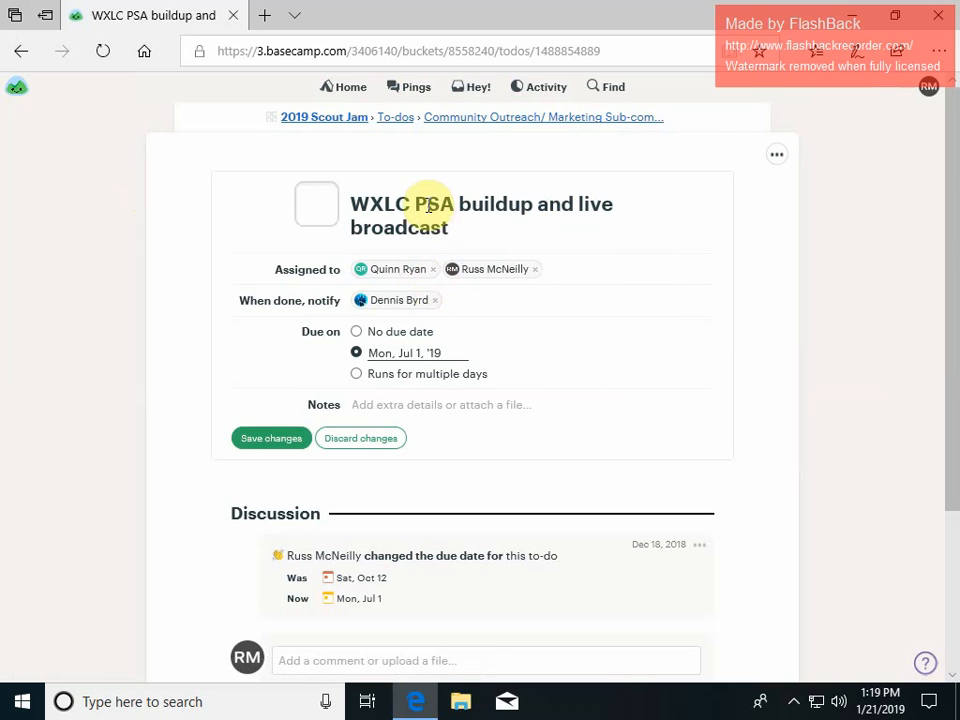
left_click(433, 270)
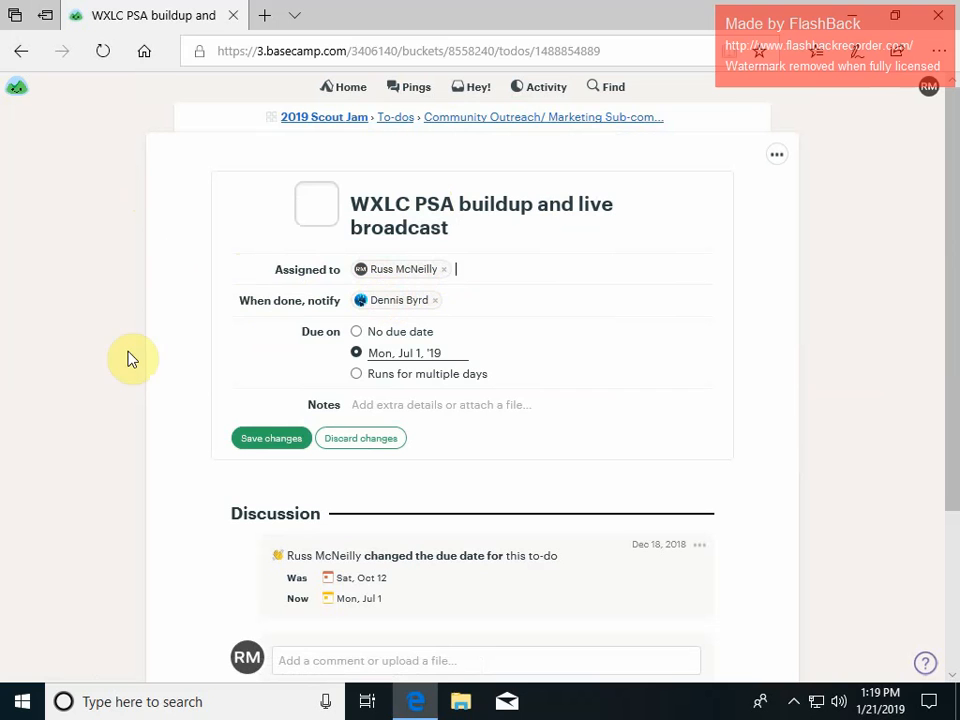
left_click(278, 440)
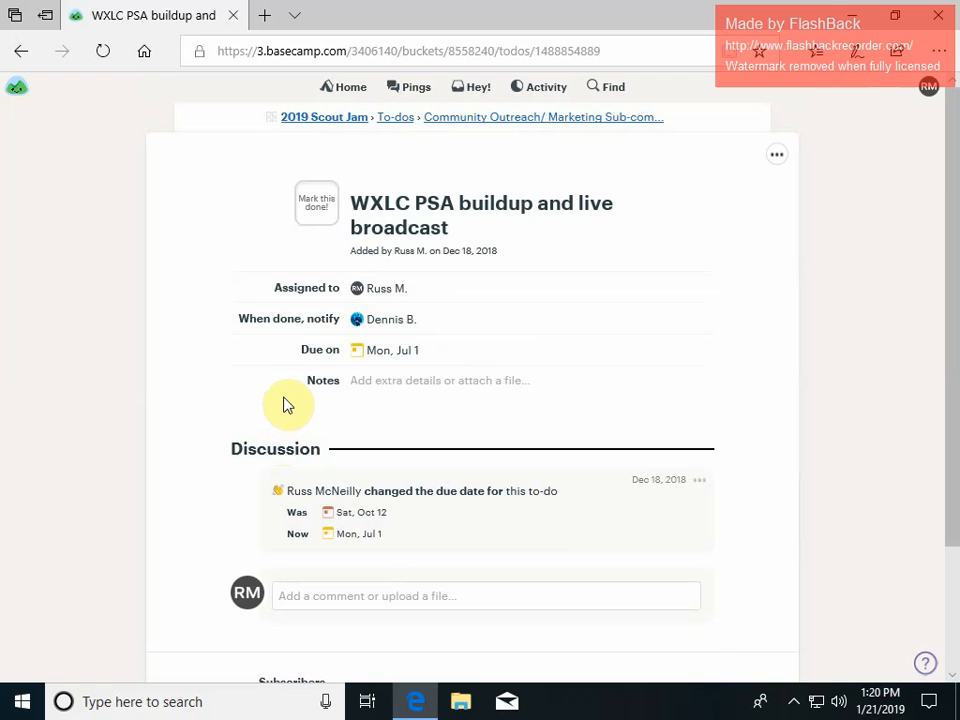
Open the Community Outreach/ Marketing Sub-committee list and start a new to-do titled 'Figure out space needs and electrical needs for WXLC'.
left_click(585, 122)
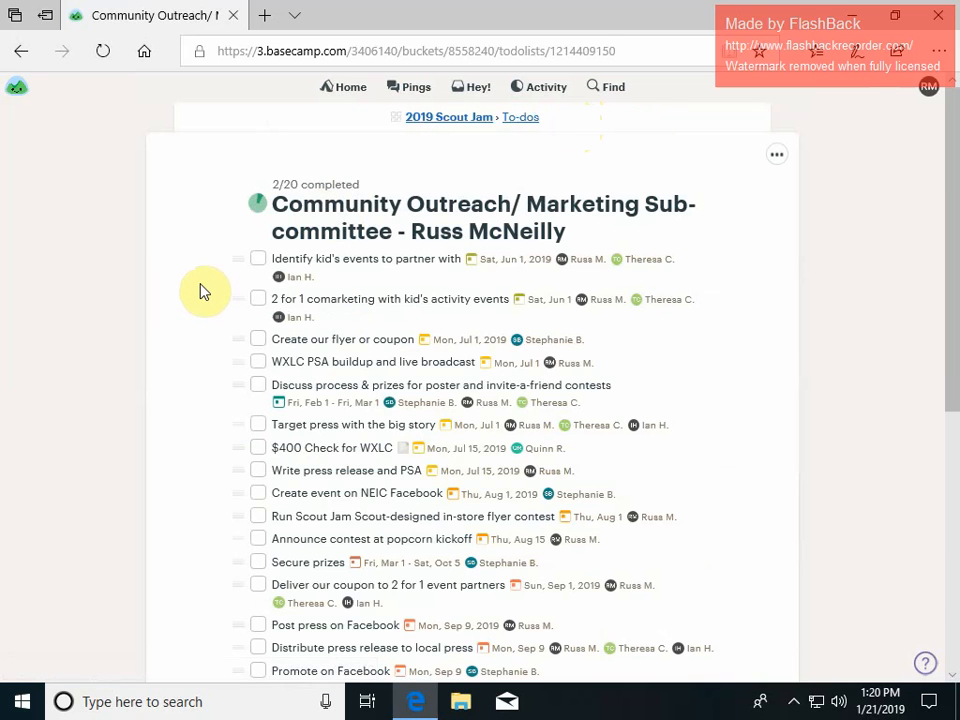
scroll(212, 313, "down", 2)
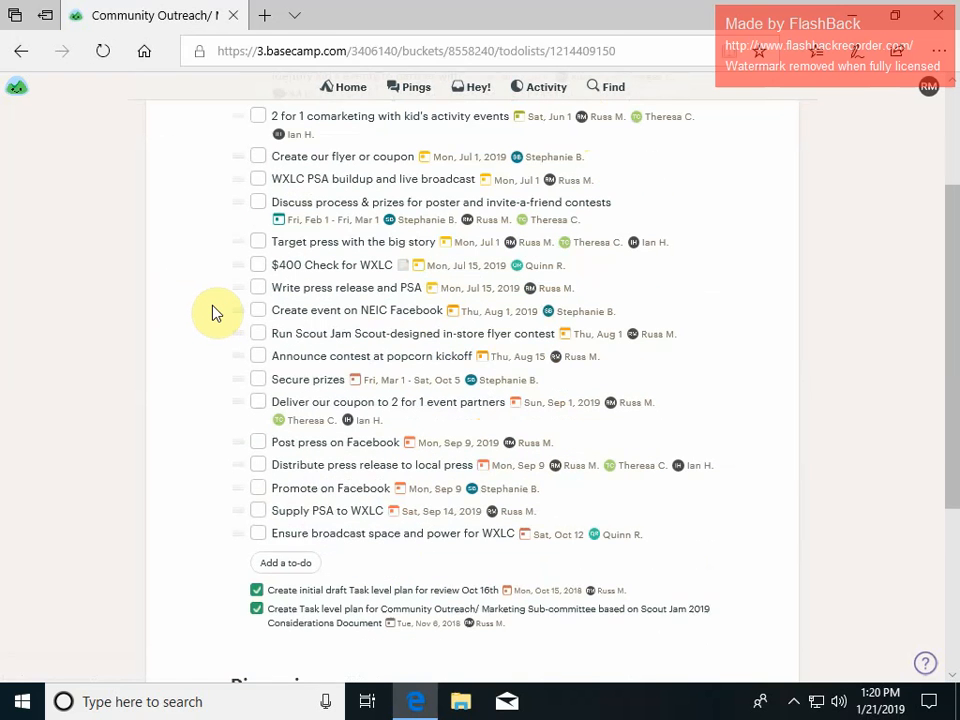
left_click(287, 565)
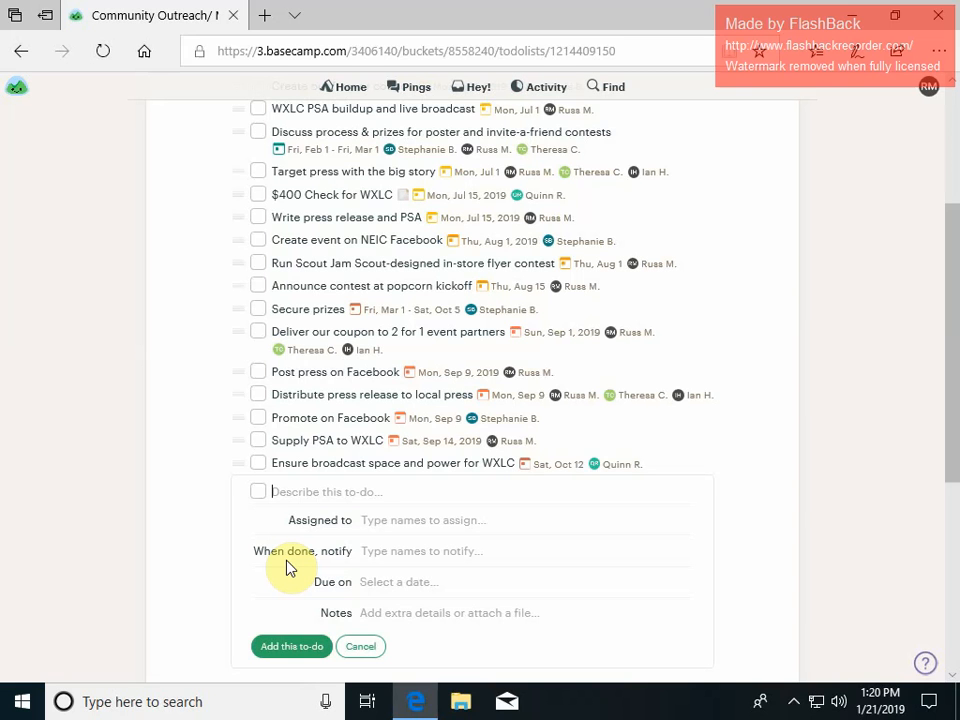
type("Figure out space")
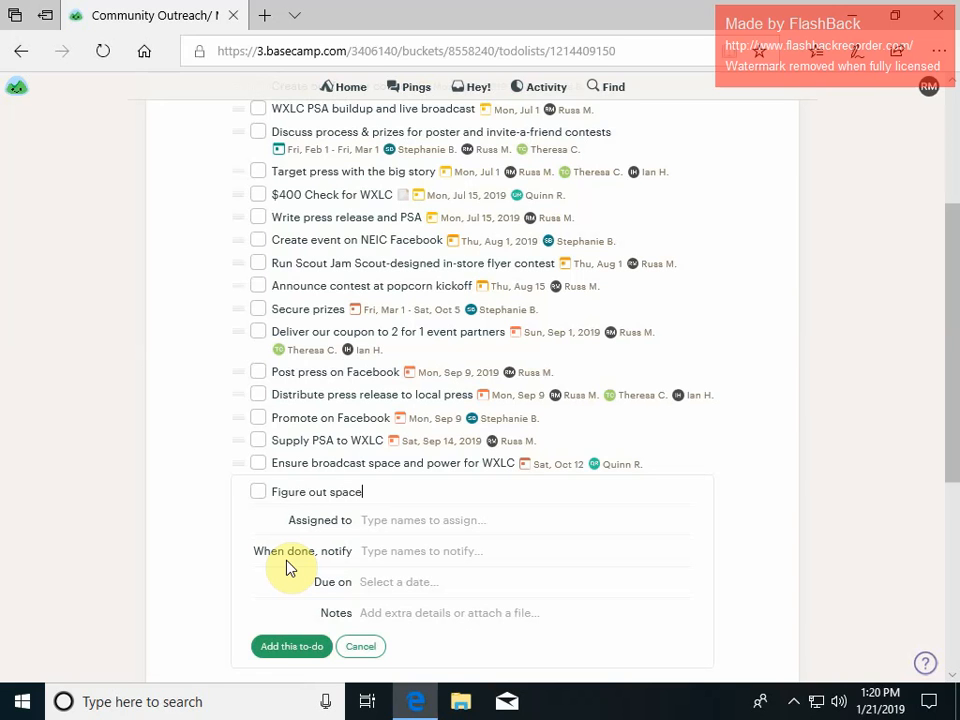
type(" needs and electrical")
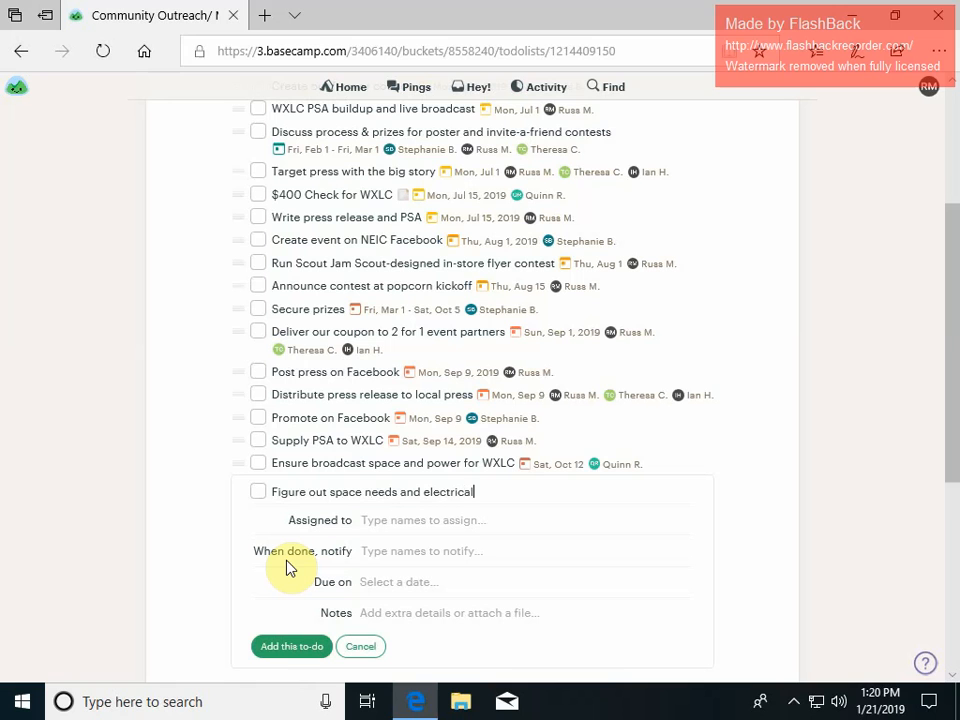
type(" needs for WXLC")
Assign the new to-do to one team member and set another team member to be notified when it is done.
left_click(420, 520)
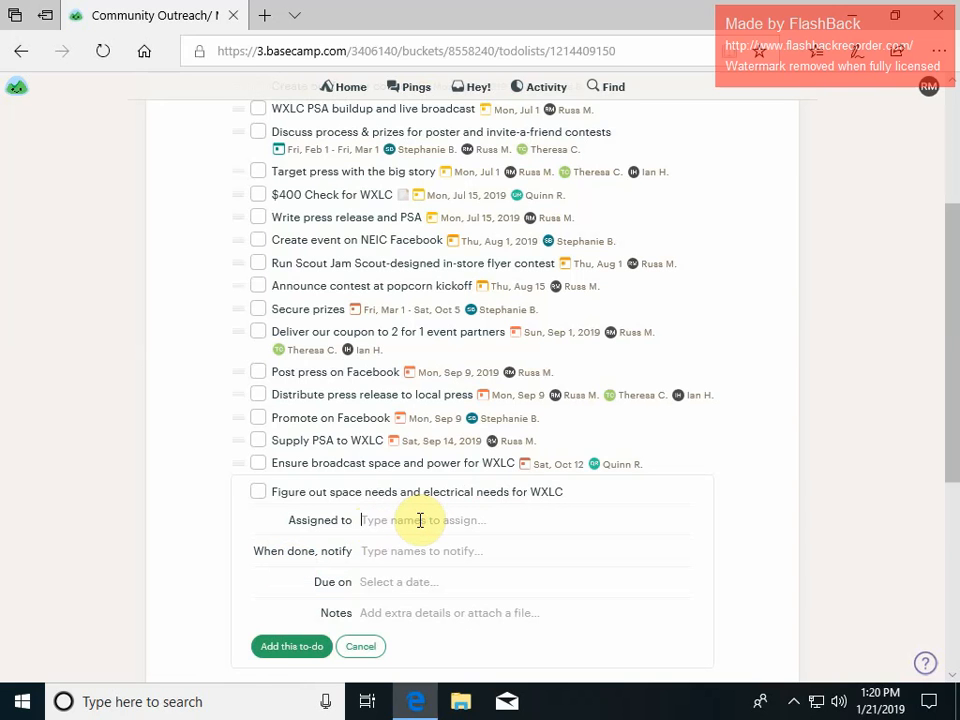
type("q")
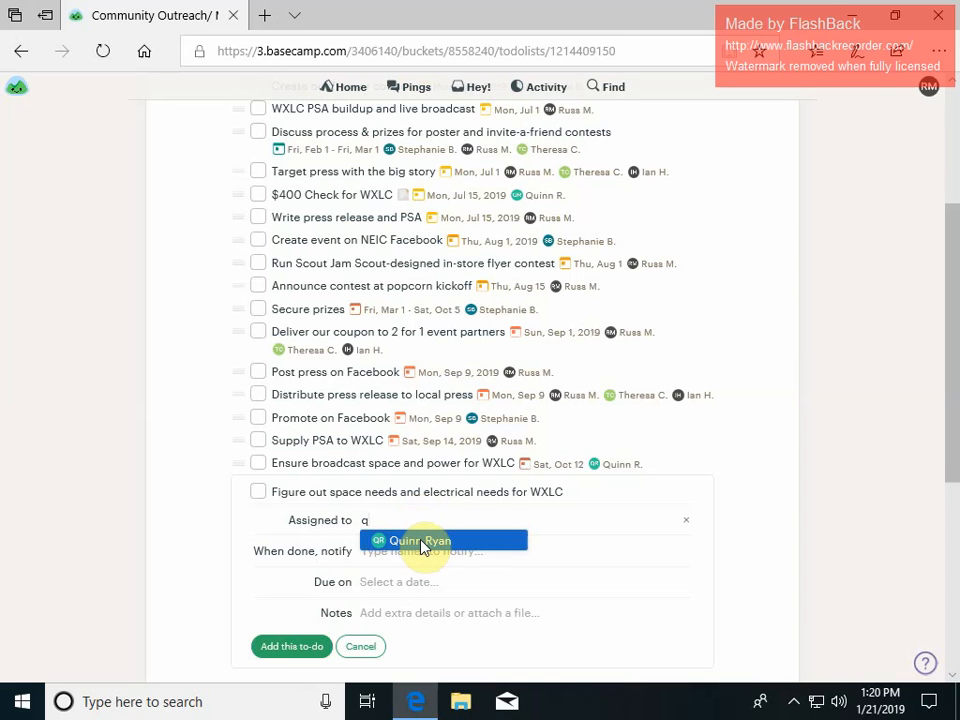
left_click(420, 543)
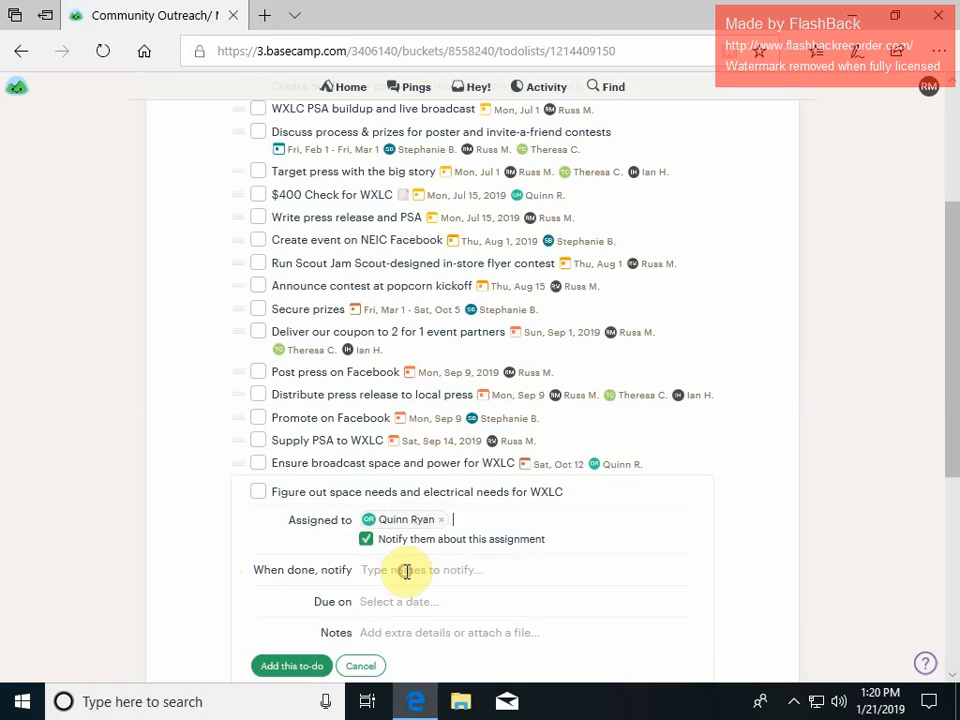
left_click(406, 571)
type("r")
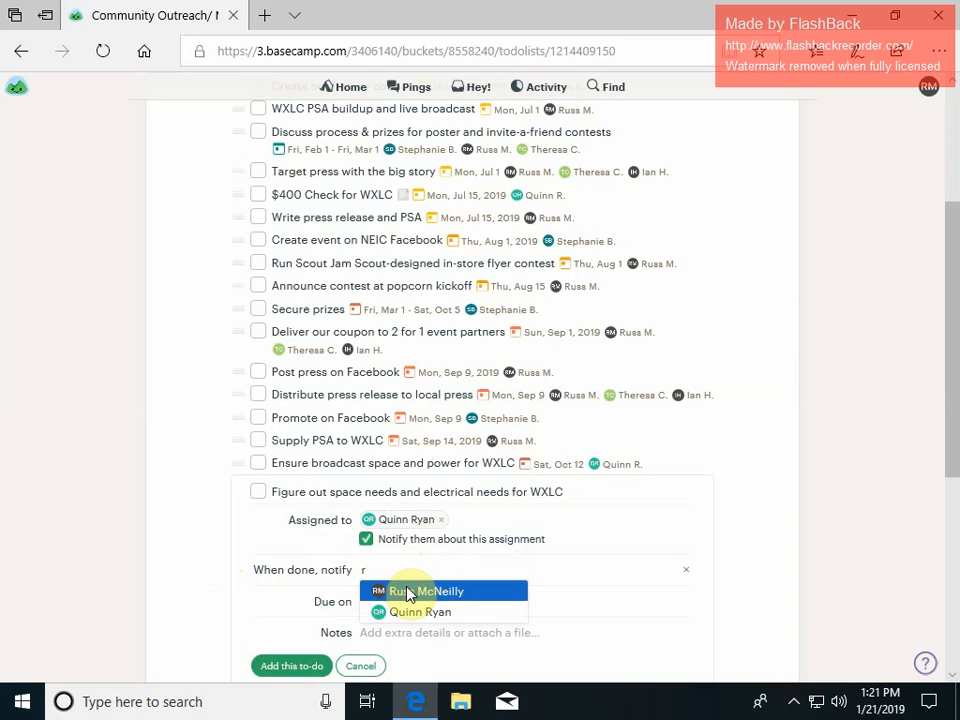
left_click(407, 594)
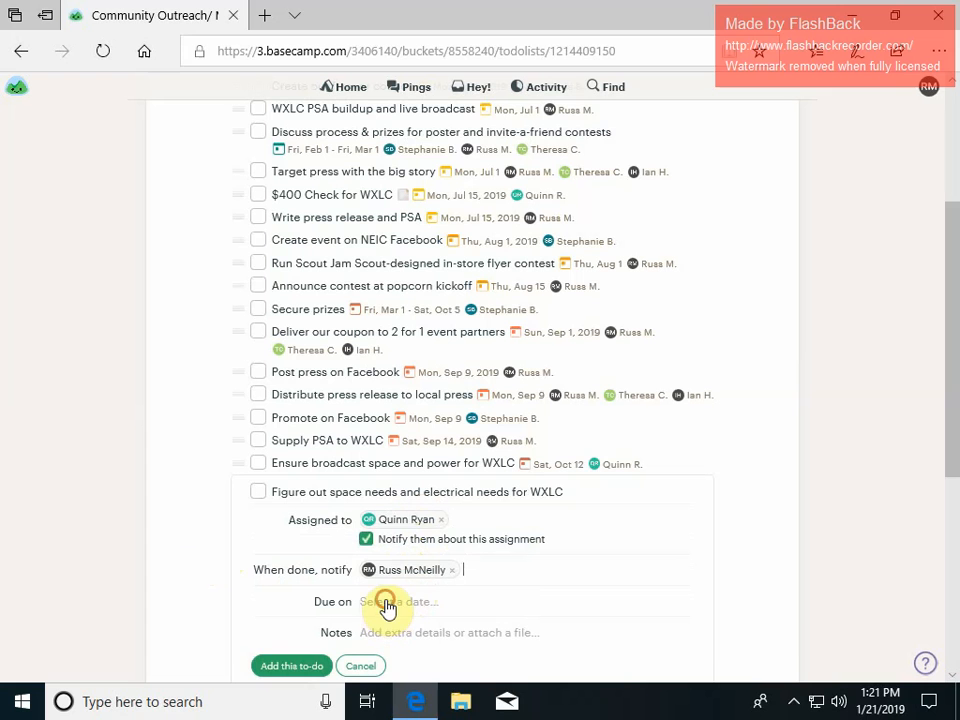
Set the to-do to run for multiple days from Fri, Mar 1 to Mon, Apr 1, 2019, and add it to the list.
left_click(386, 604)
scroll(390, 598, "up", 1)
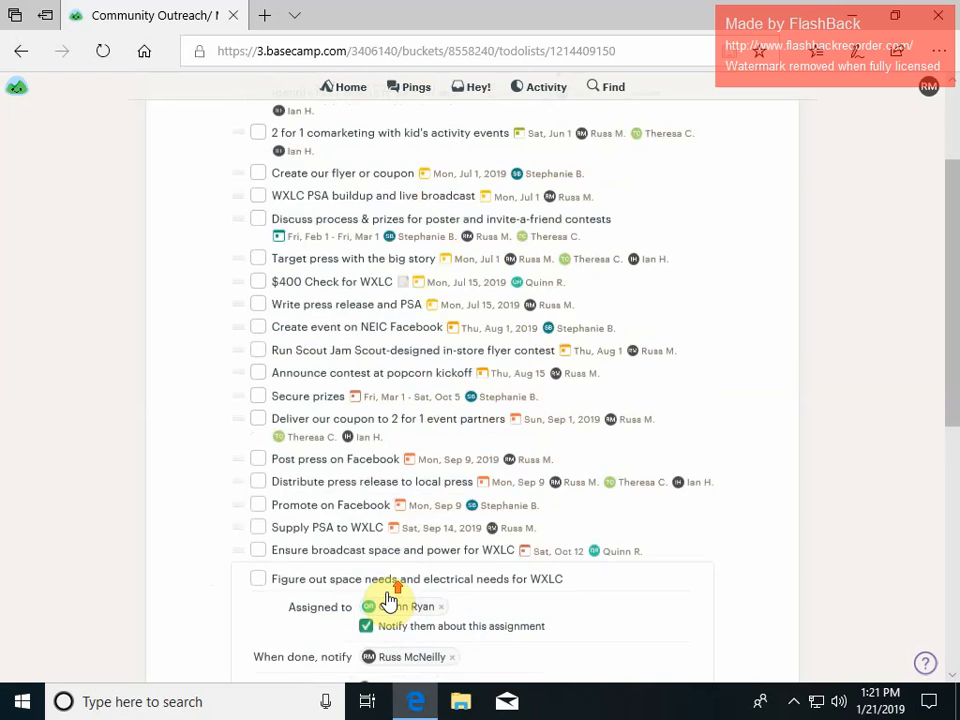
scroll(390, 596, "down", 3)
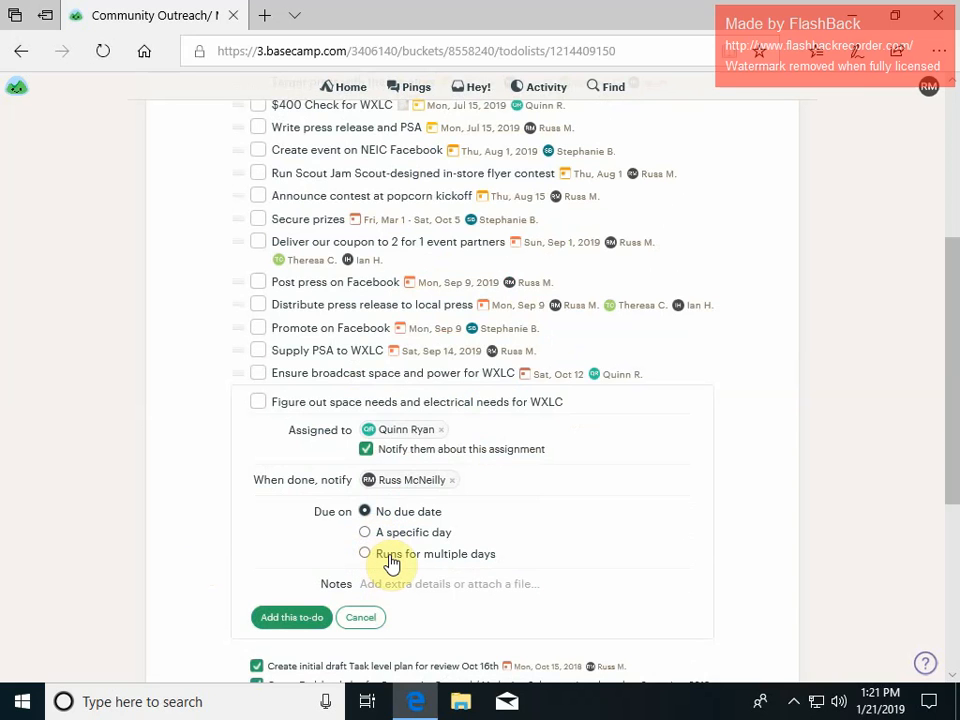
left_click(390, 562)
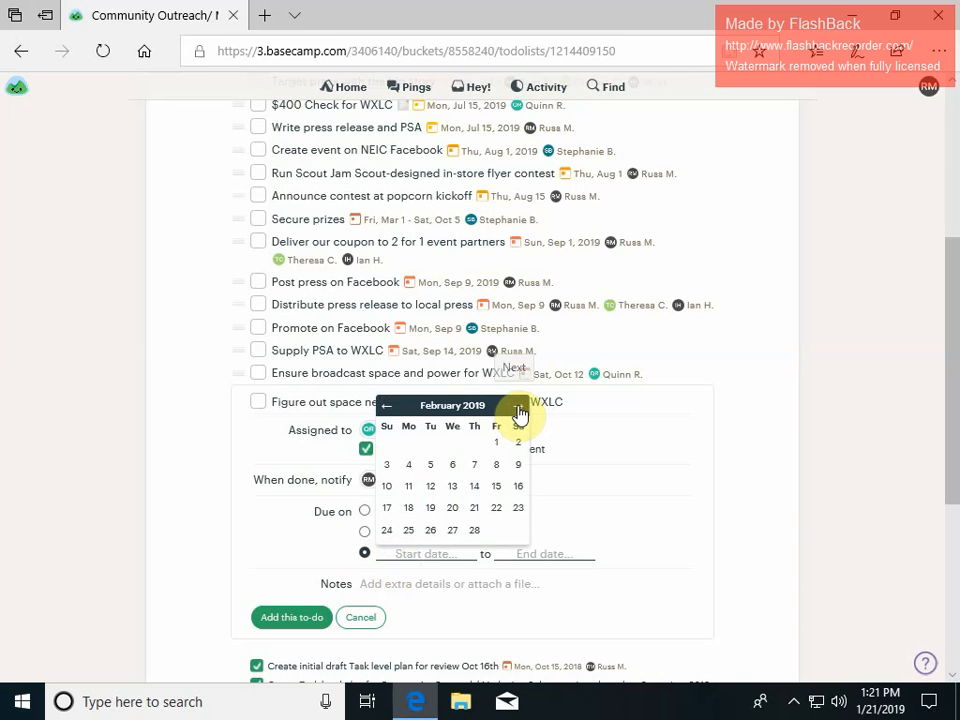
left_click(519, 410)
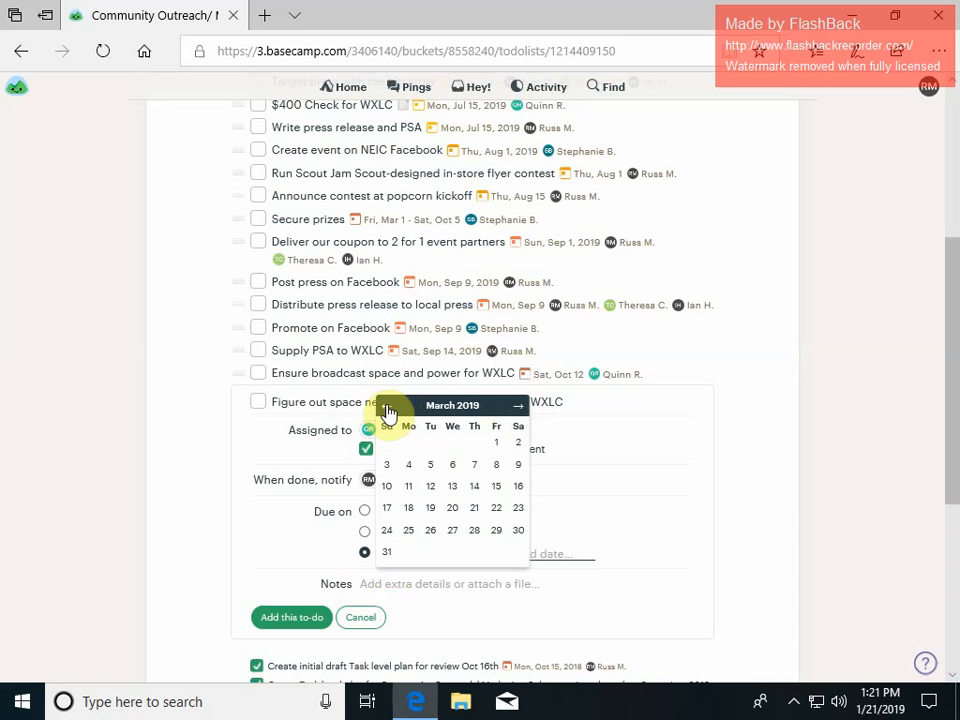
left_click(496, 446)
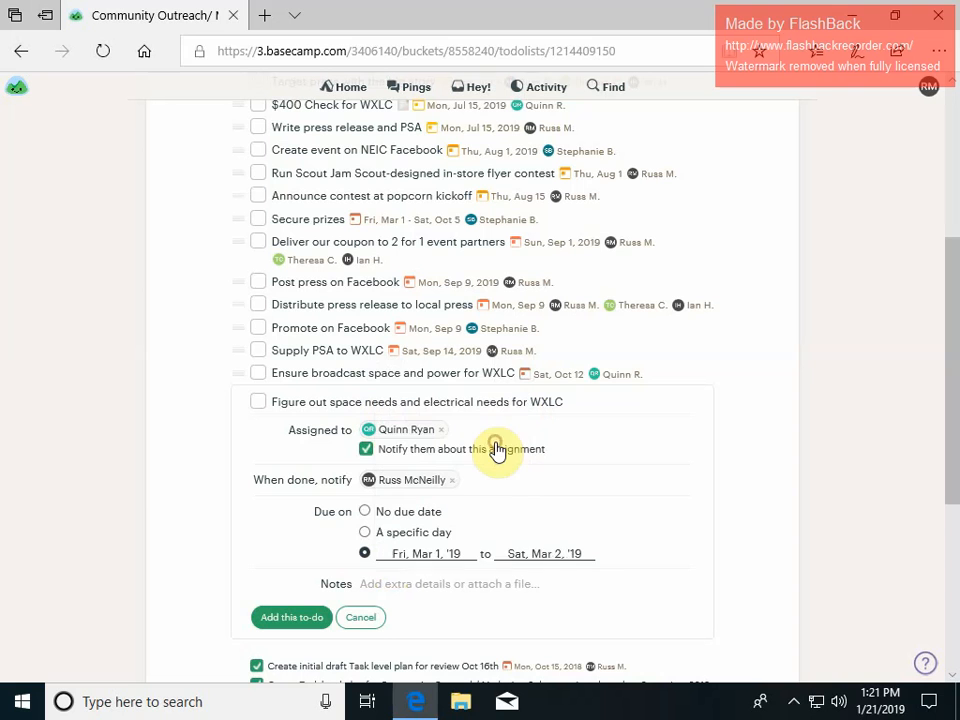
left_click(542, 554)
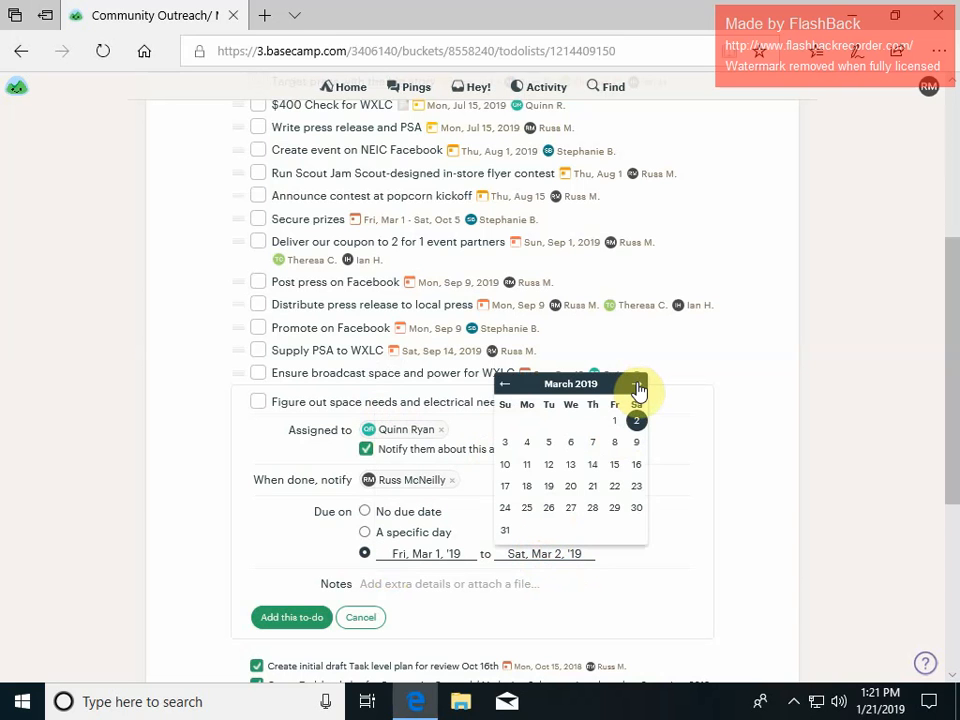
left_click(636, 386)
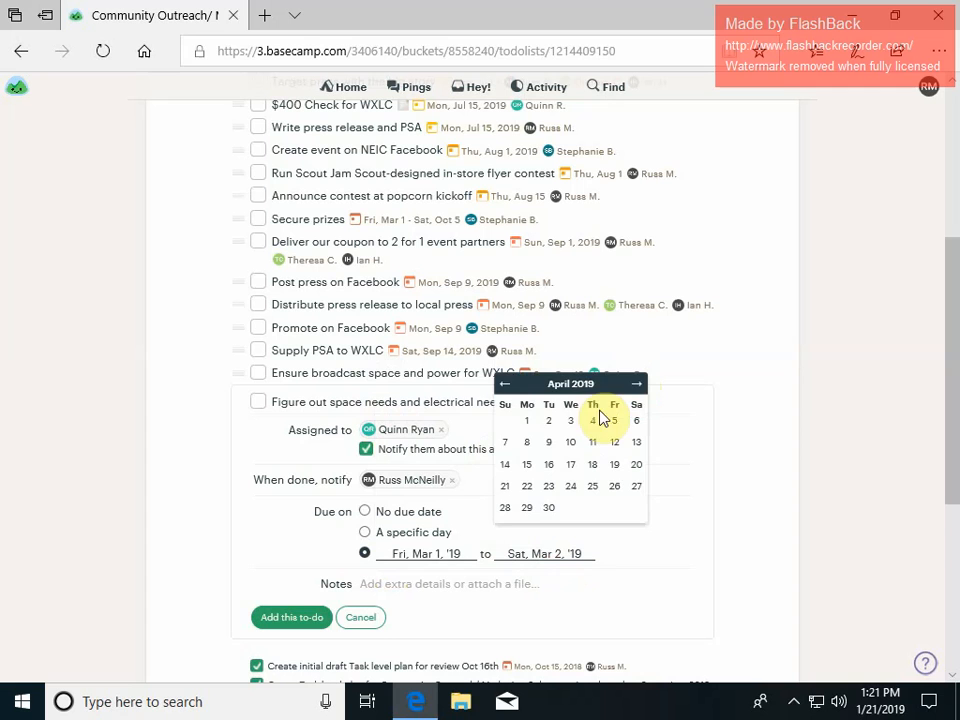
left_click(527, 421)
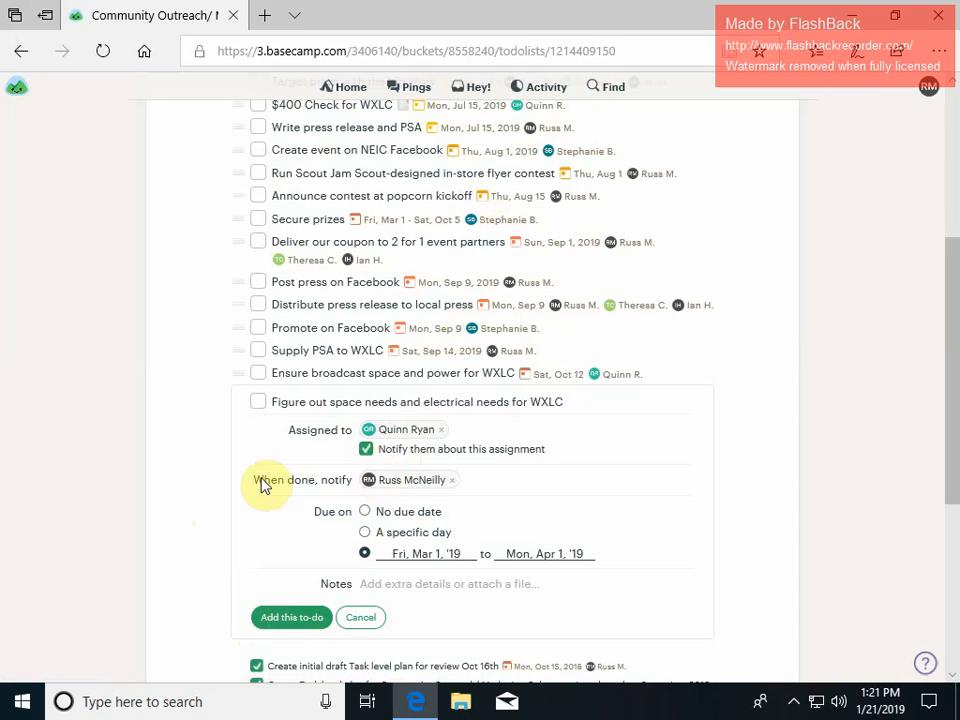
left_click(300, 618)
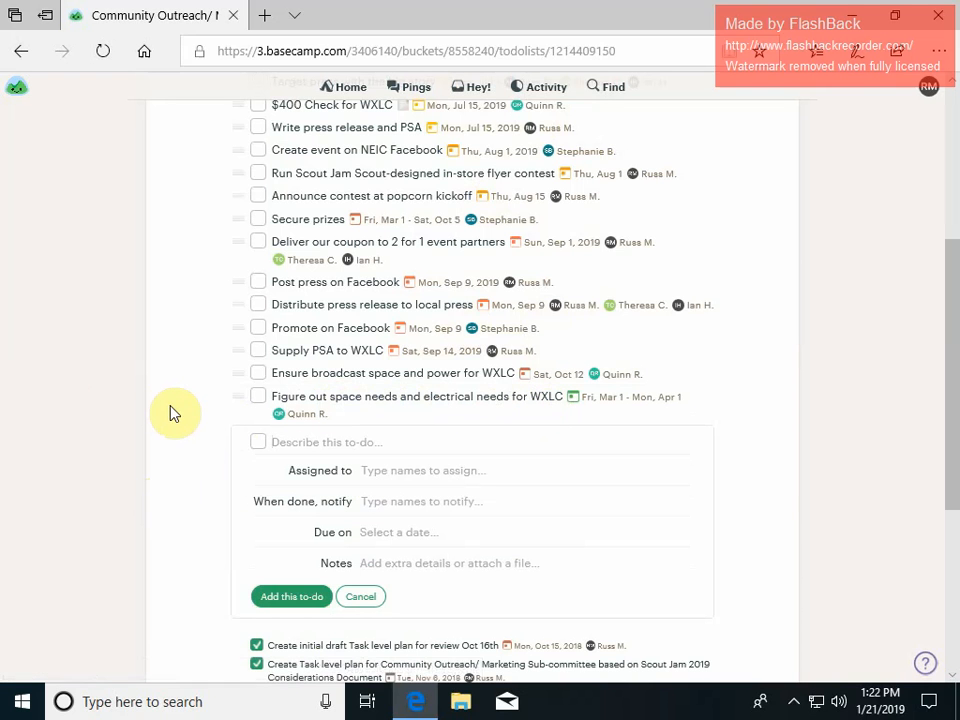
Open the newly added to-do, its edit form and its options menu to review the details.
scroll(205, 430, "up", 1)
scroll(213, 432, "down", 5)
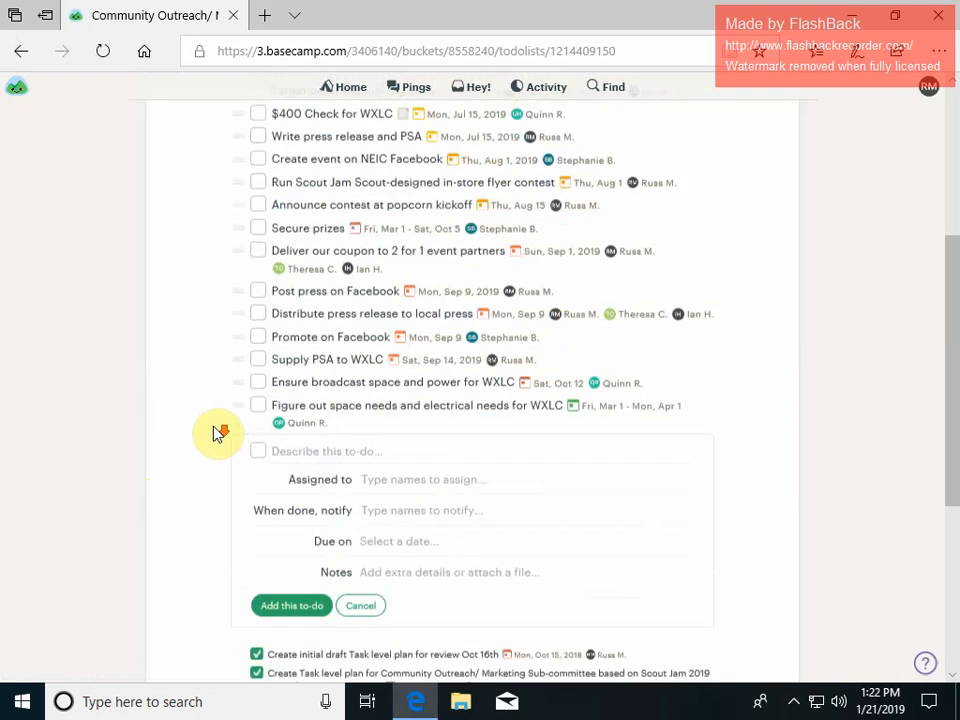
scroll(213, 432, "up", 7)
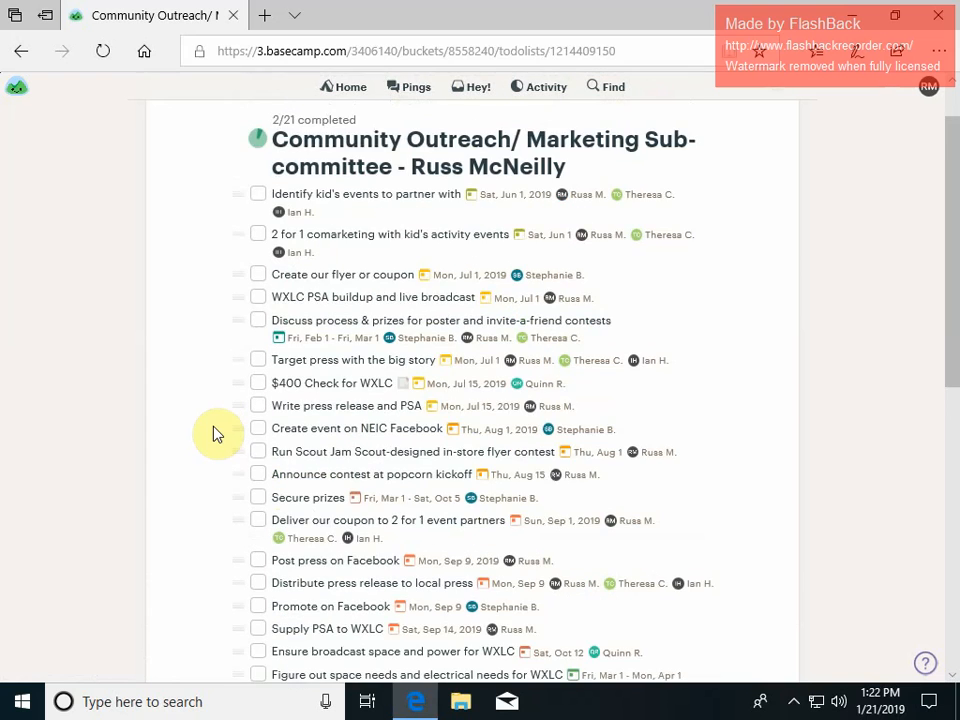
scroll(213, 432, "down", 2)
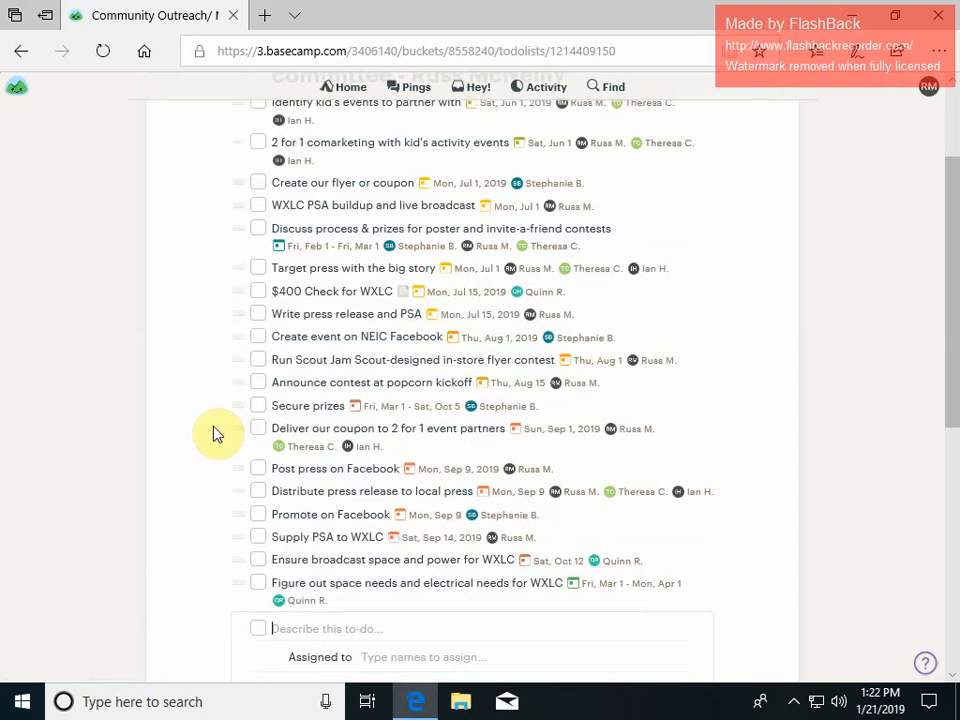
left_click(430, 588)
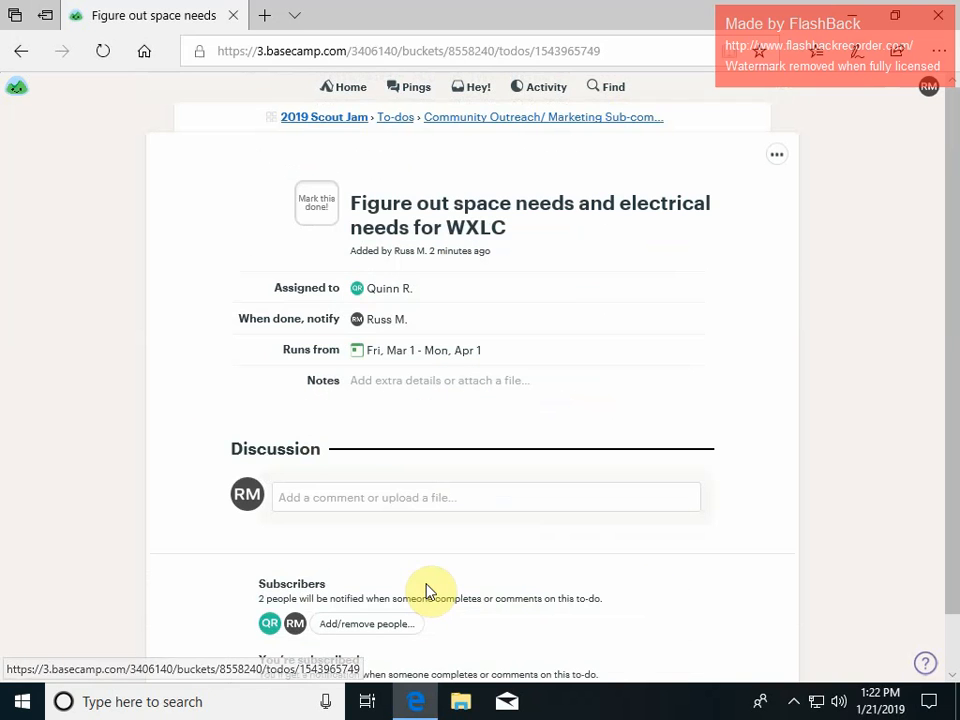
left_click(381, 290)
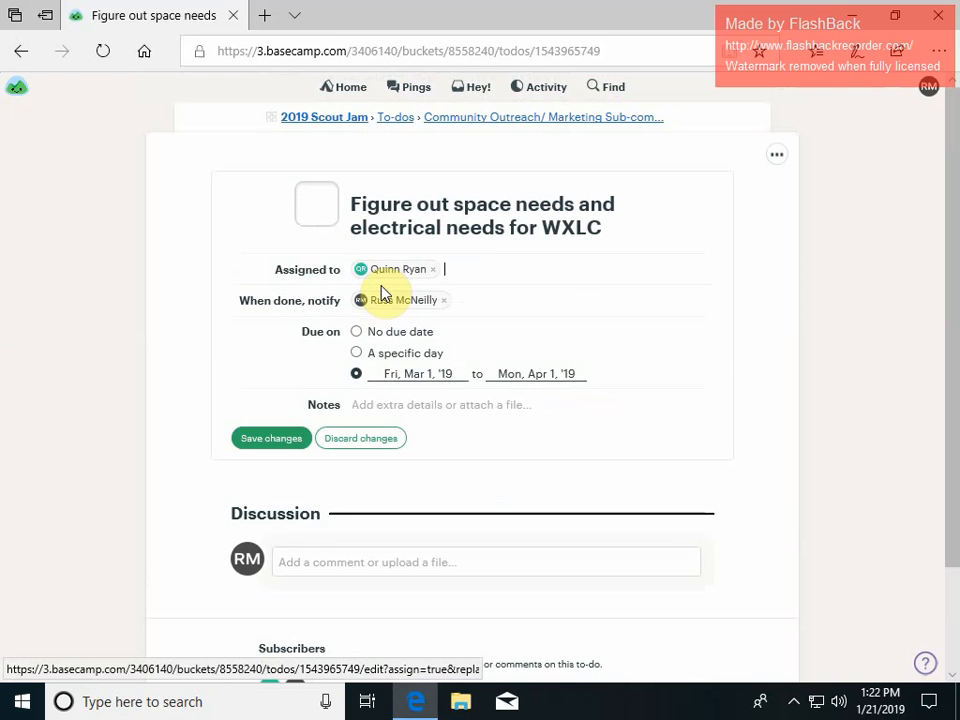
left_click(777, 156)
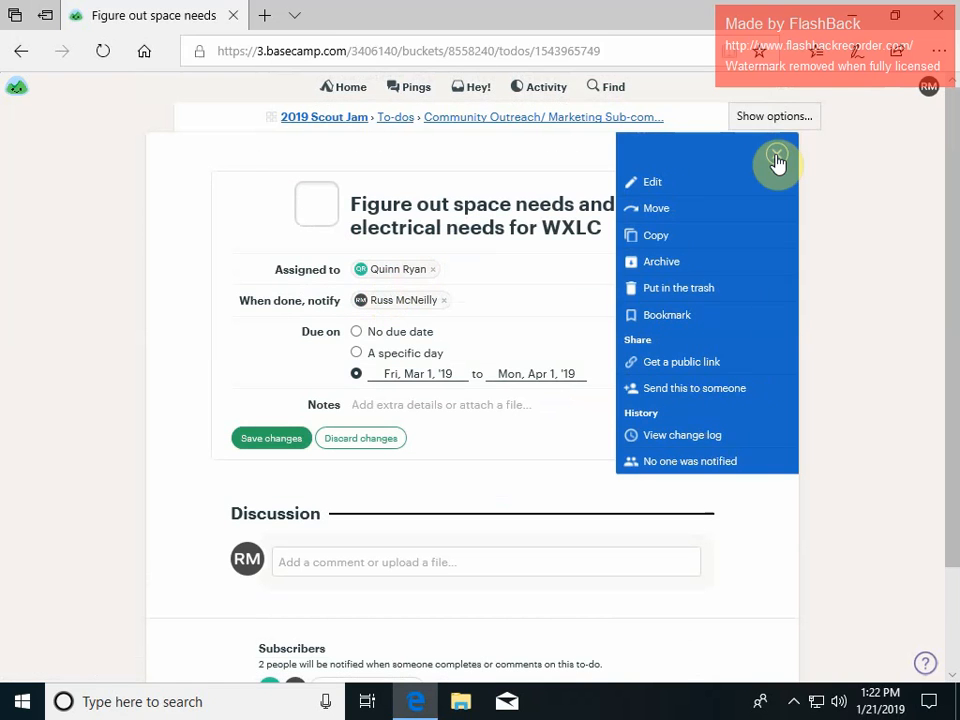
left_click(120, 236)
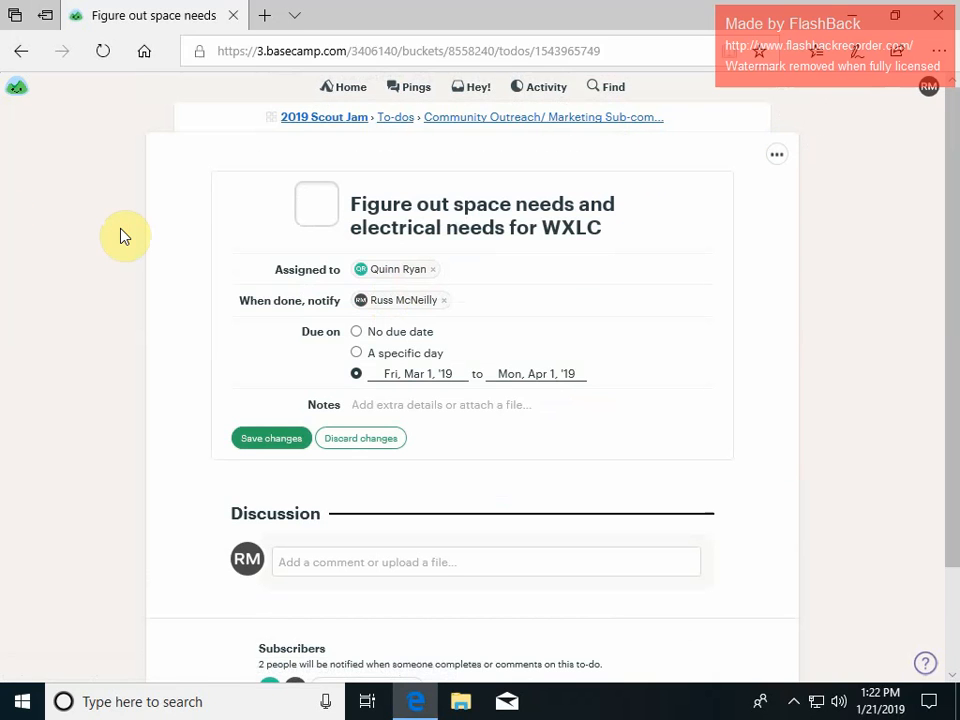
Return to the 2019 Scout Jam project and review its Project Activity feed.
left_click(326, 119)
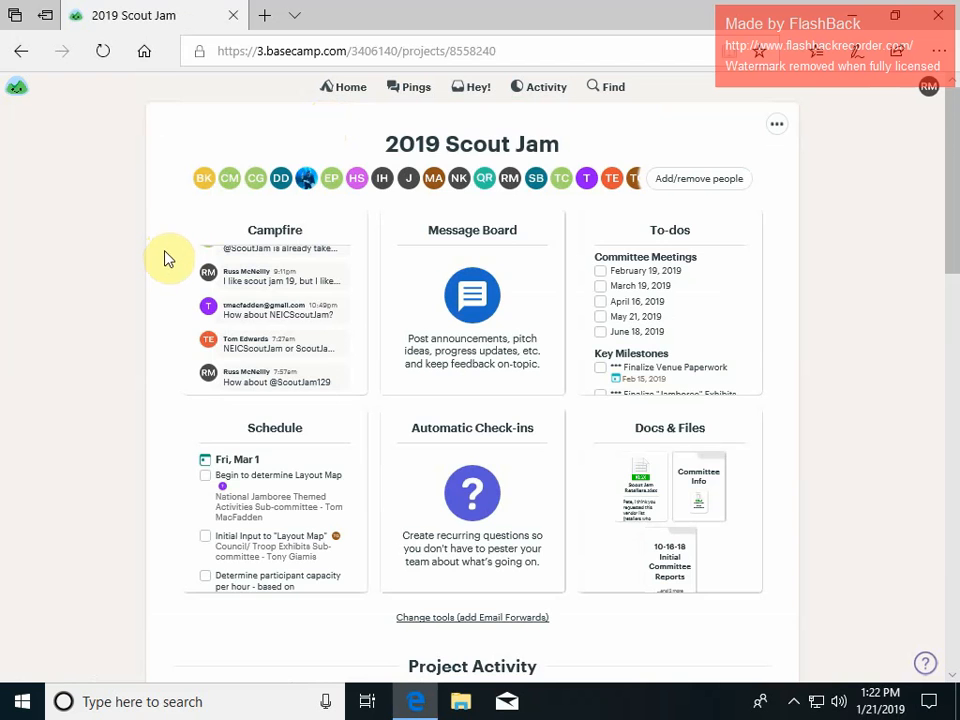
scroll(167, 262, "down", 2)
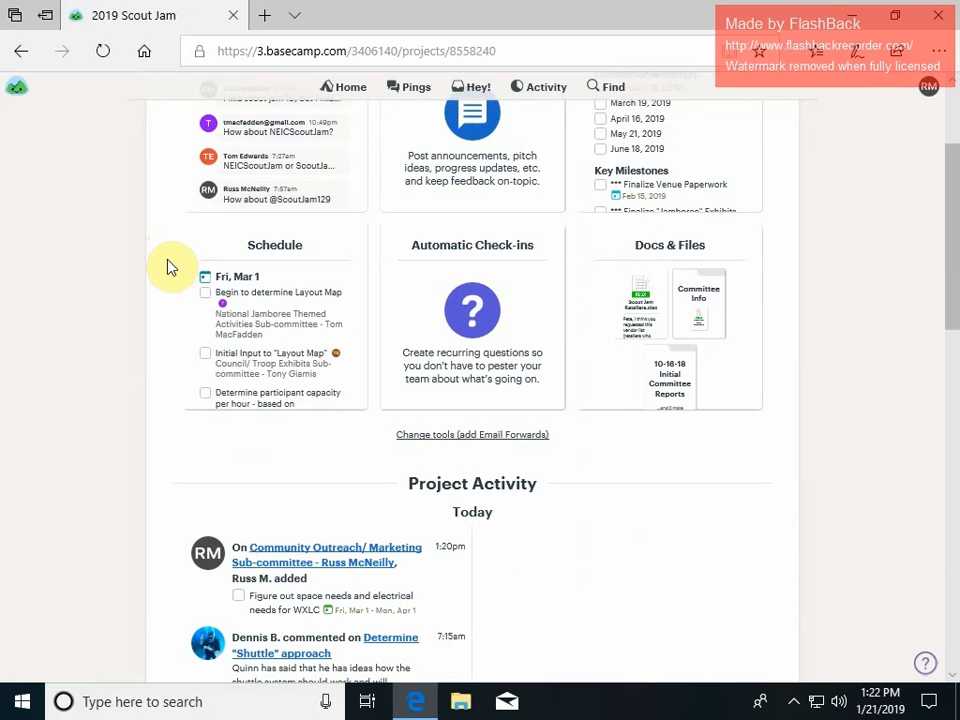
scroll(167, 267, "up", 2)
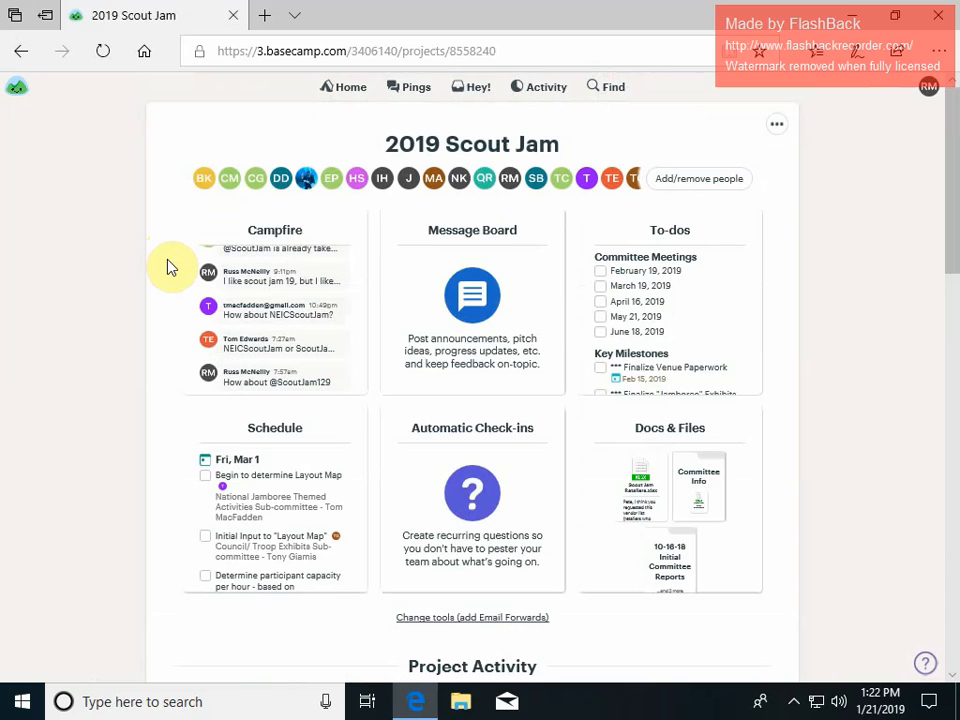